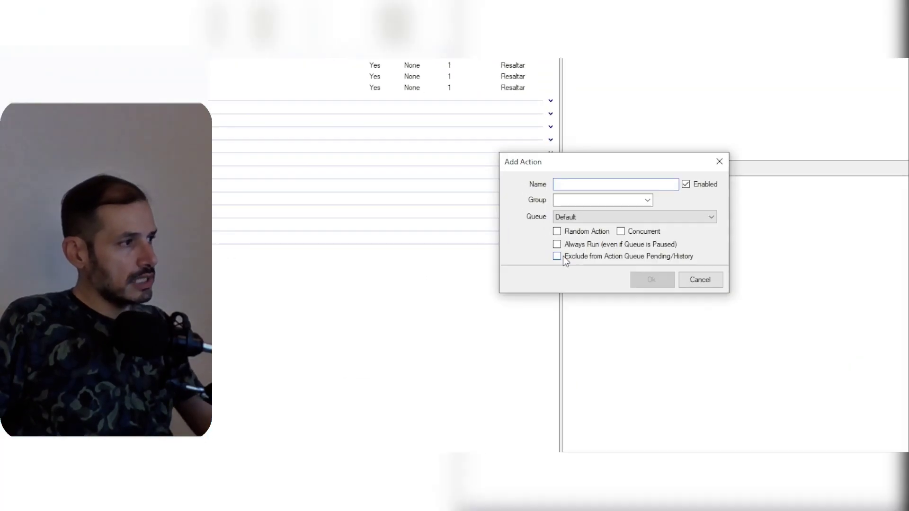
Create an enabled action named AdsControl in a new group called Control Ads, keeping the Default queue.
text(Ads)
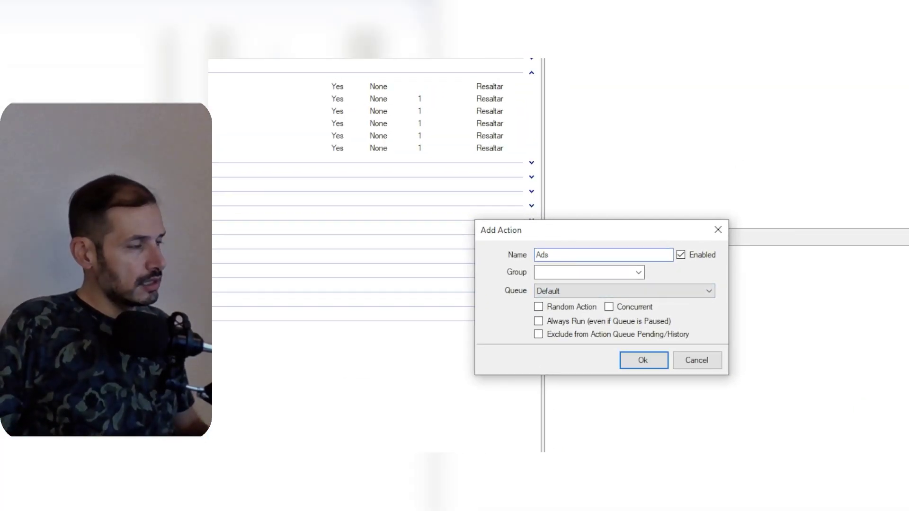
text(Conta)
key(BackSpace)
key(BackSpace)
key(BackSpace)
text(bn)
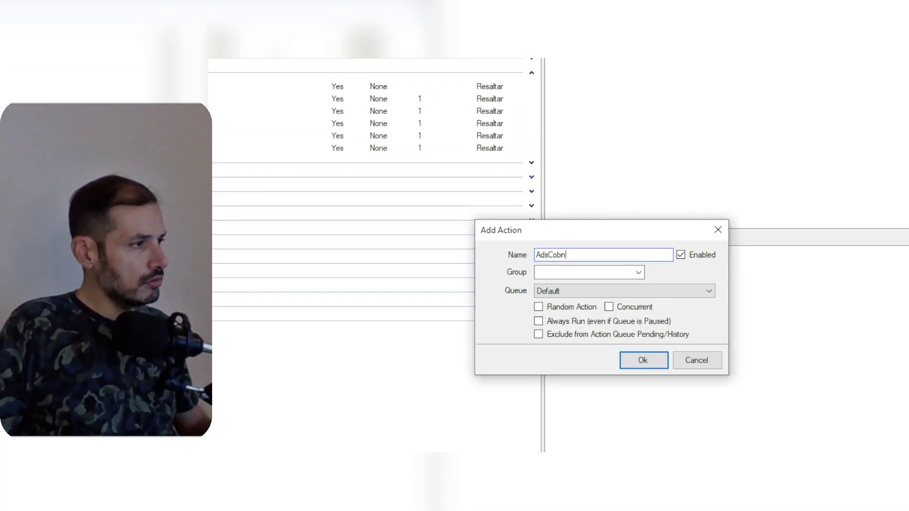
key(BackSpace)
key(BackSpace)
text(ntrol)
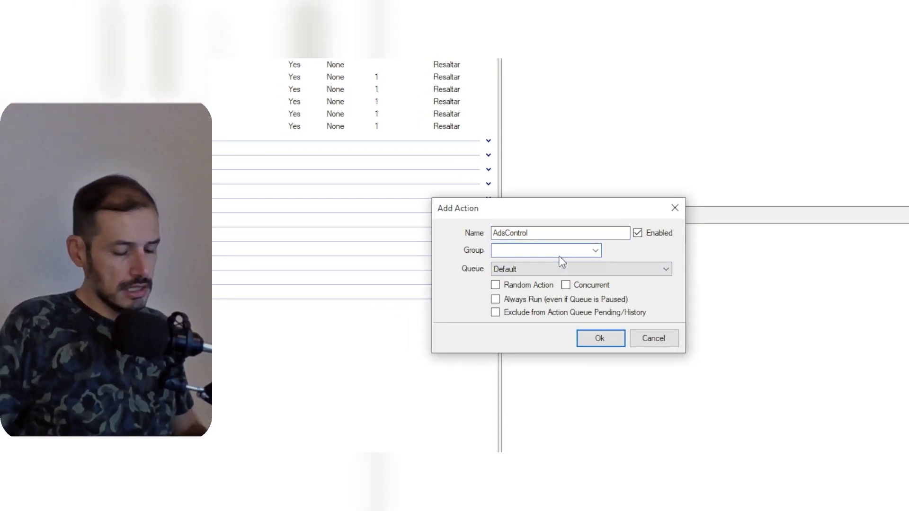
text(Control A)
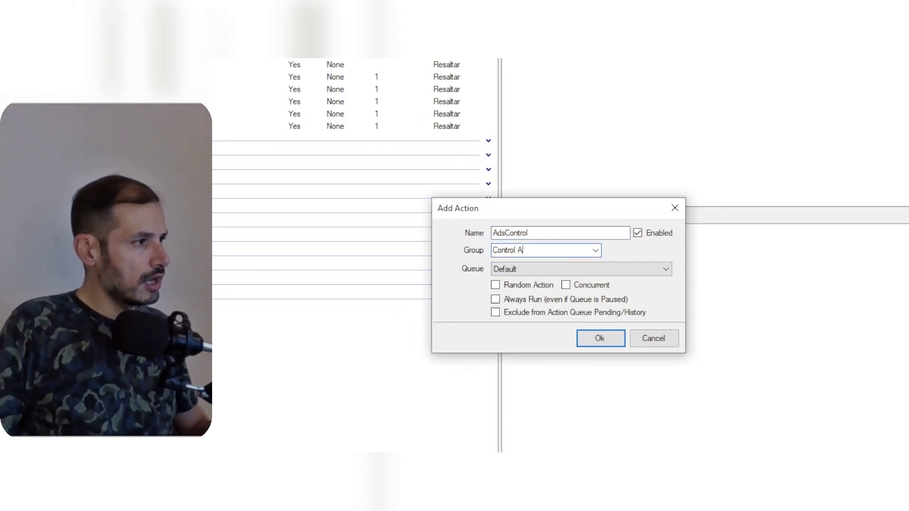
key(Return)
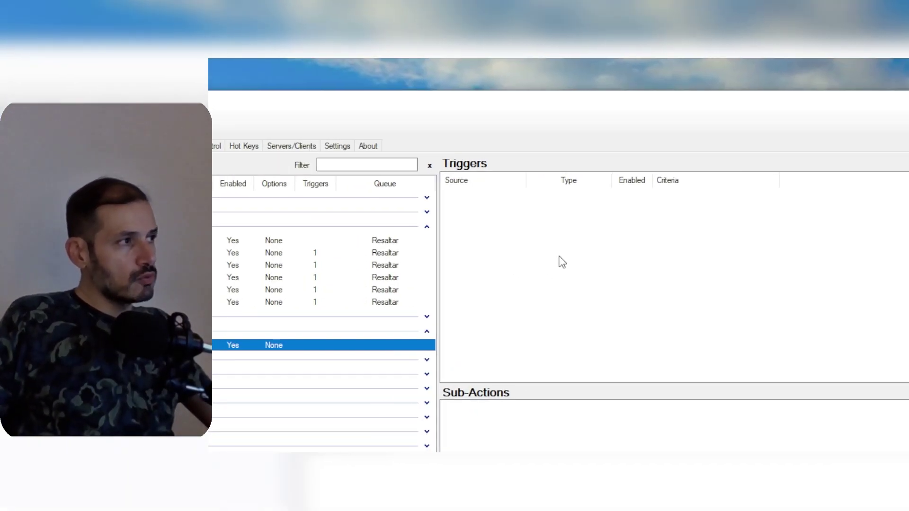
Add a Twitch Upcoming Ad trigger to the AdsControl action with only the 2-minute warning enabled.
right_click(561, 262)
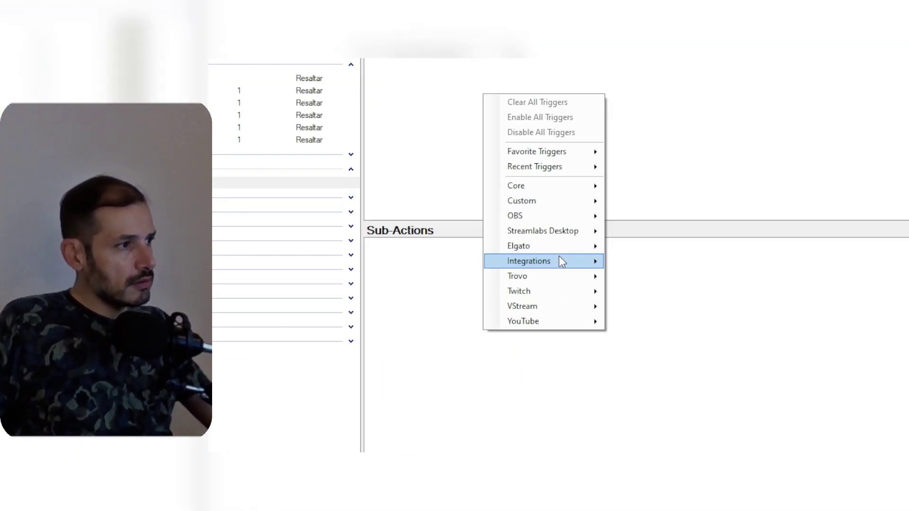
mouse_move(648, 457)
mouse_move(647, 259)
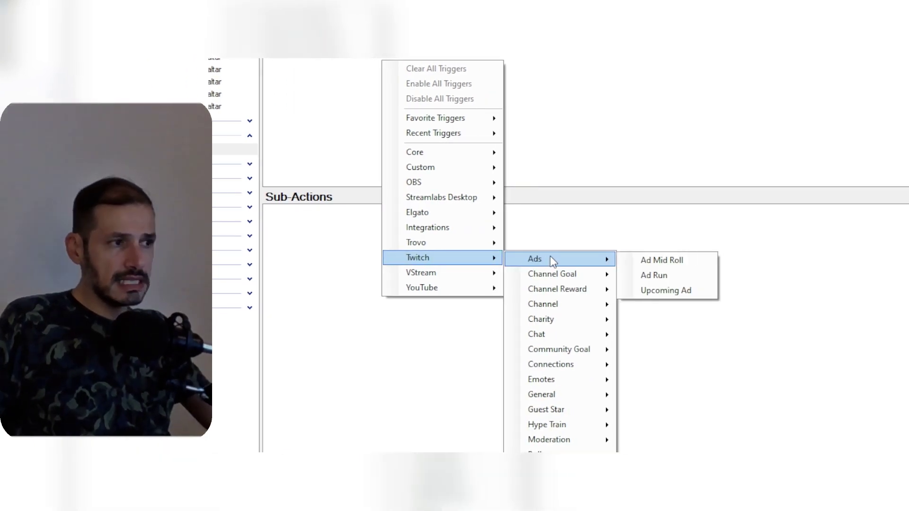
click(777, 290)
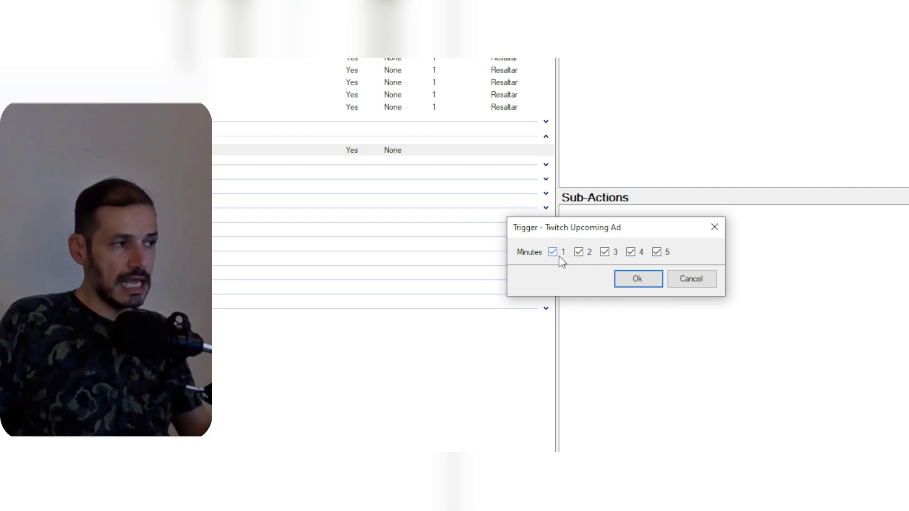
click(556, 252)
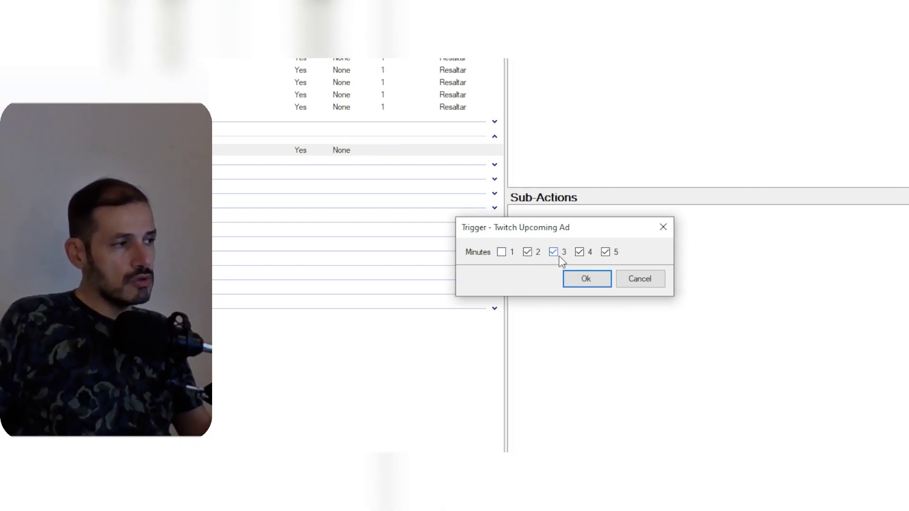
click(609, 252)
click(640, 253)
click(662, 254)
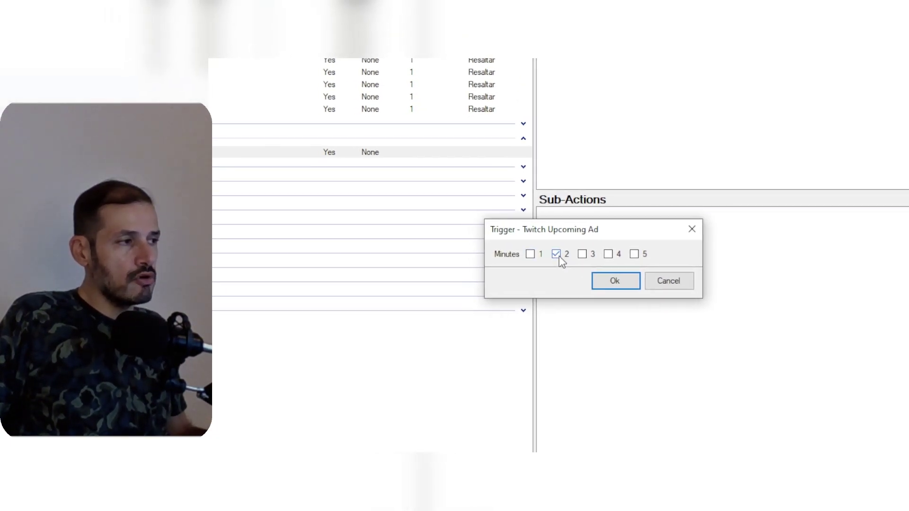
click(602, 254)
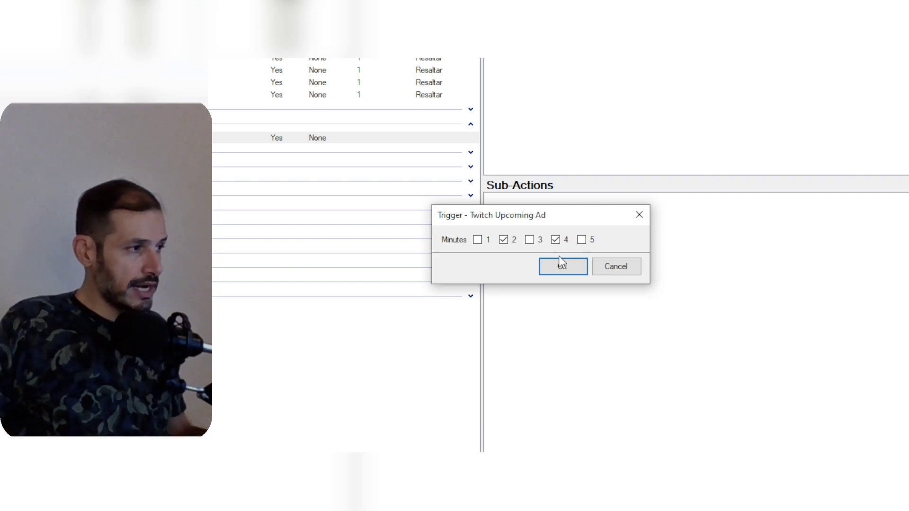
click(555, 240)
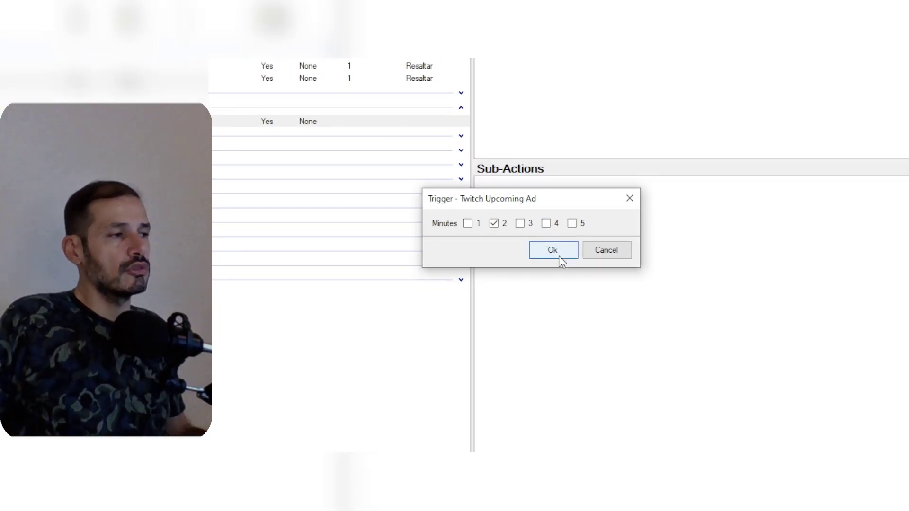
click(561, 262)
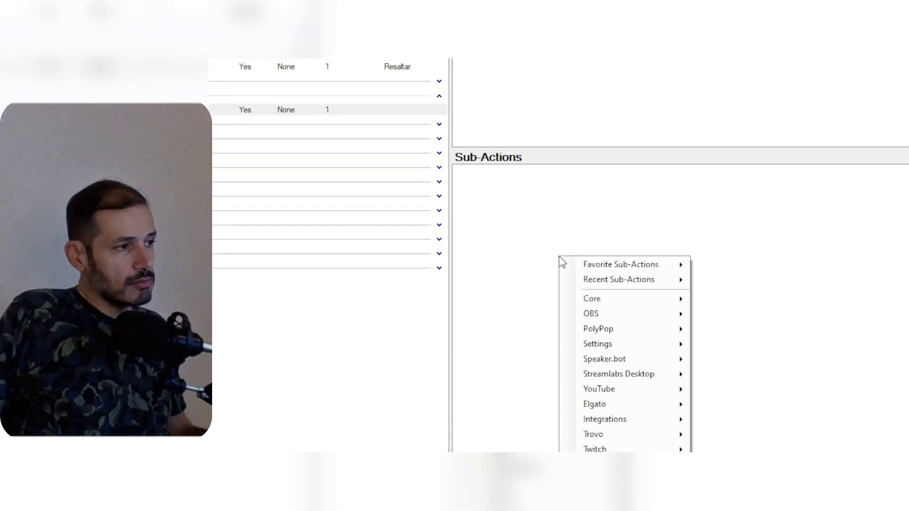
Add a Twitch Send Message to Channel sub-action reading "En %minutes% minutos estara apareciendo una anuncio, por favor no te....".
right_click(586, 266)
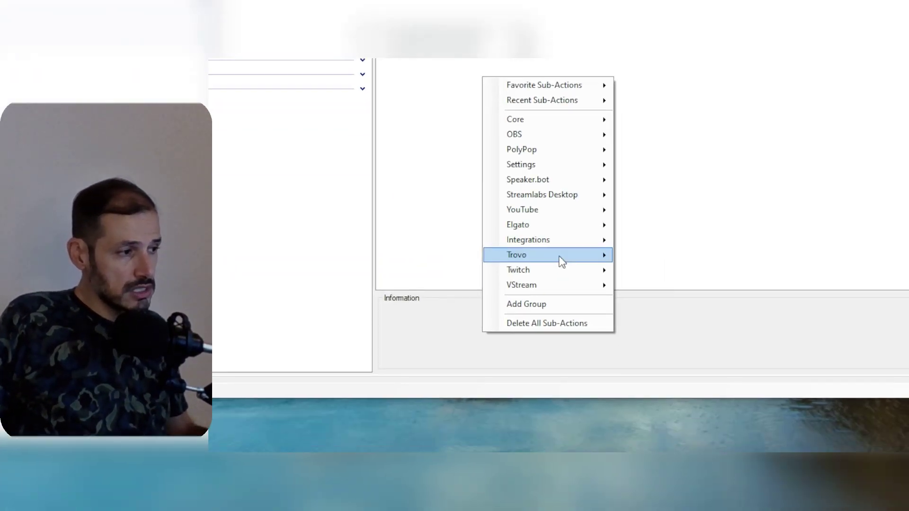
mouse_move(560, 260)
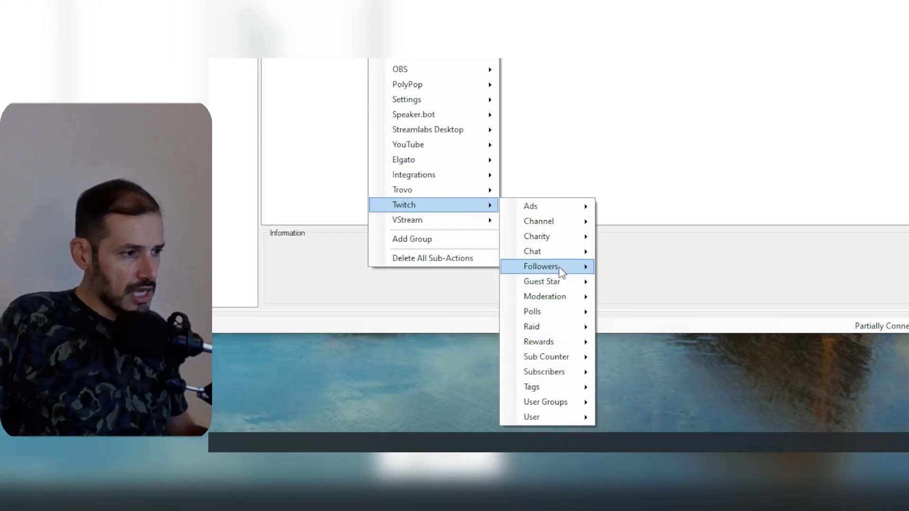
mouse_move(705, 297)
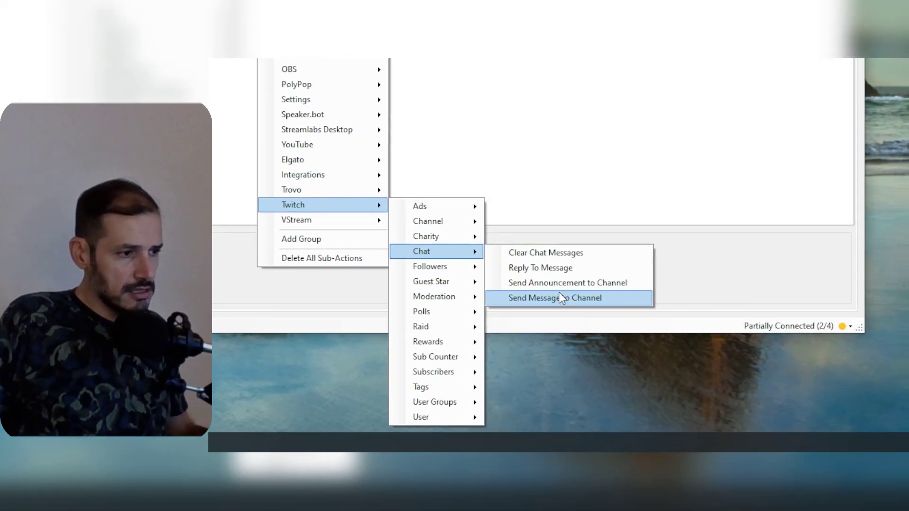
click(664, 306)
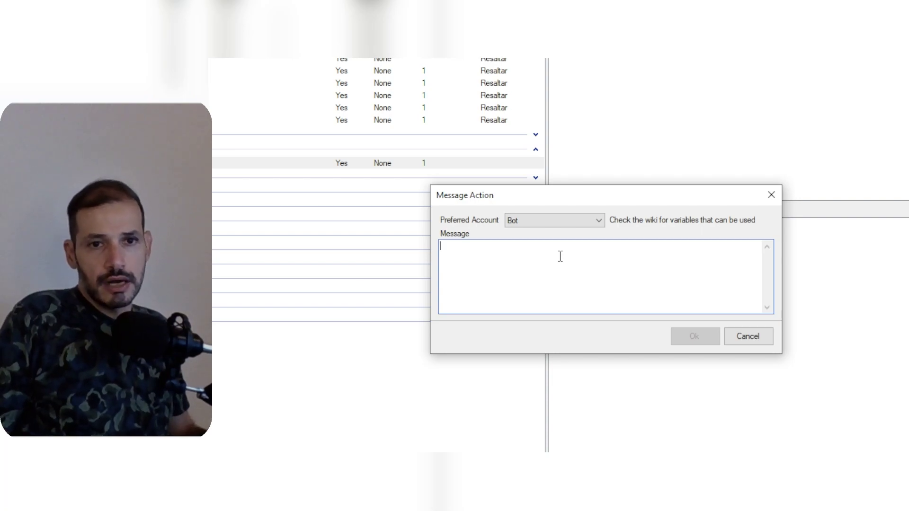
text(En %)
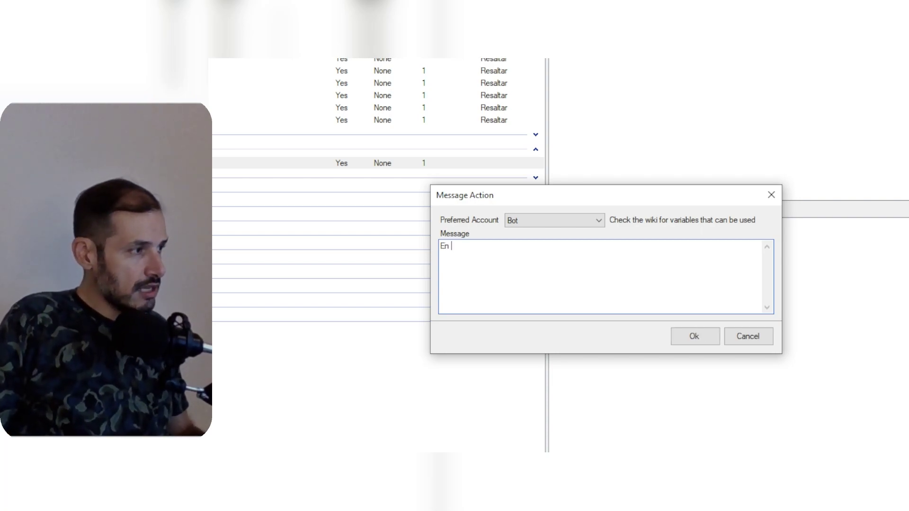
text(minutes%)
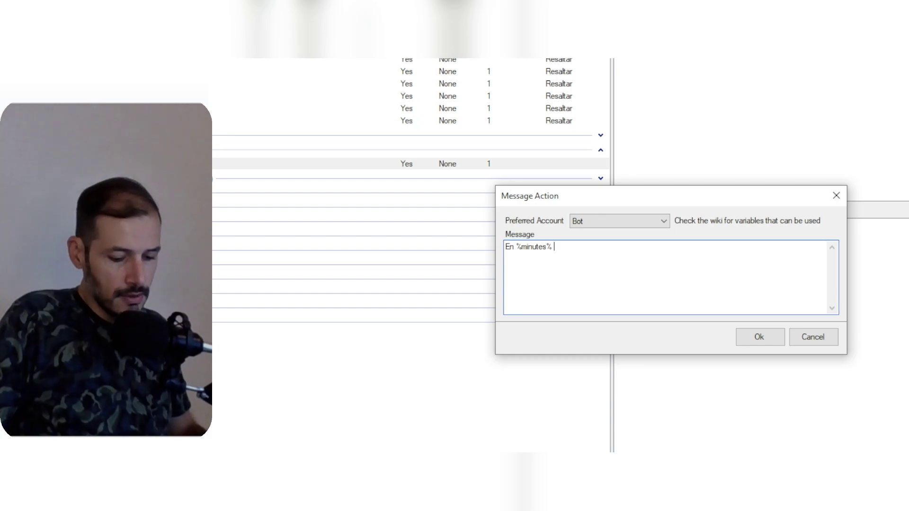
text(mitn)
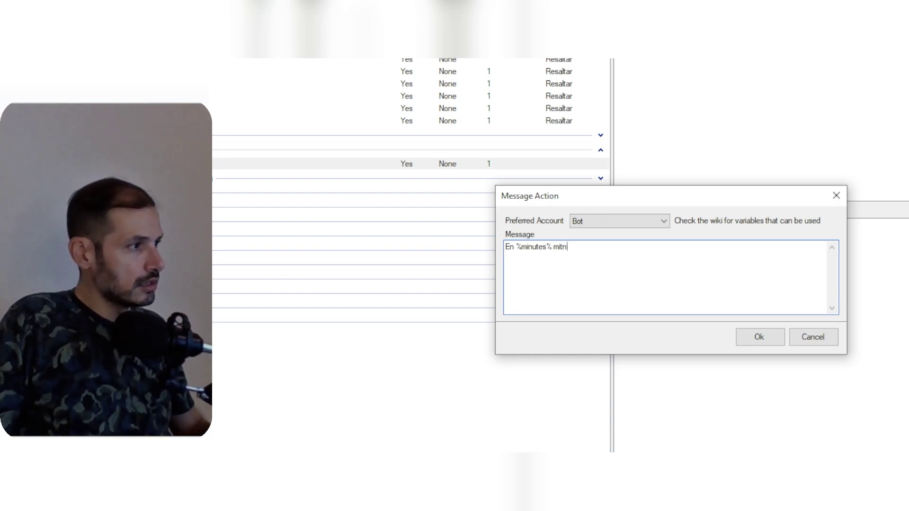
key(BackSpace)
key(BackSpace)
text(nutos estara aparece)
key(BackSpace)
text(iendo una anucnio)
key(BackSpace)
key(BackSpace)
key(BackSpace)
key(BackSpace)
text(ncio, por favor note)
key(BackSpace)
key(BackSpace)
text(te de)
key(BackSpace)
key(BackSpace)
key(BackSpace)
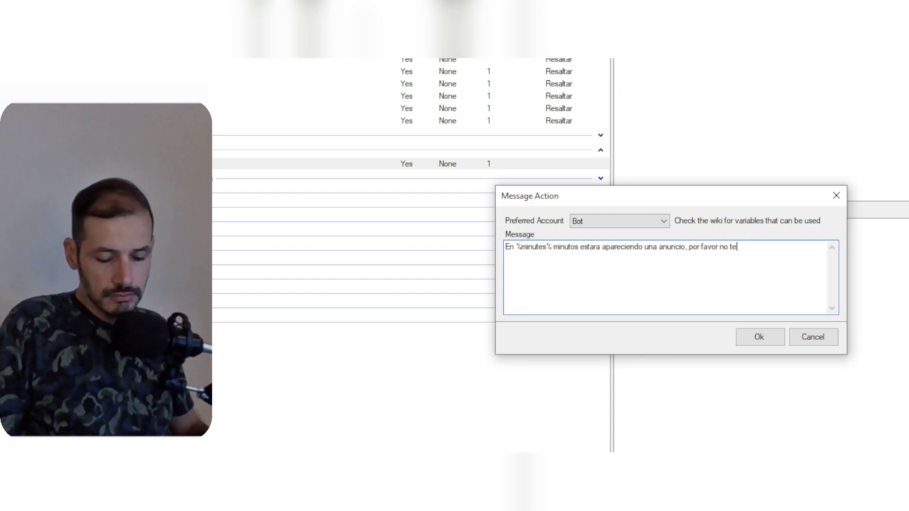
key(Return)
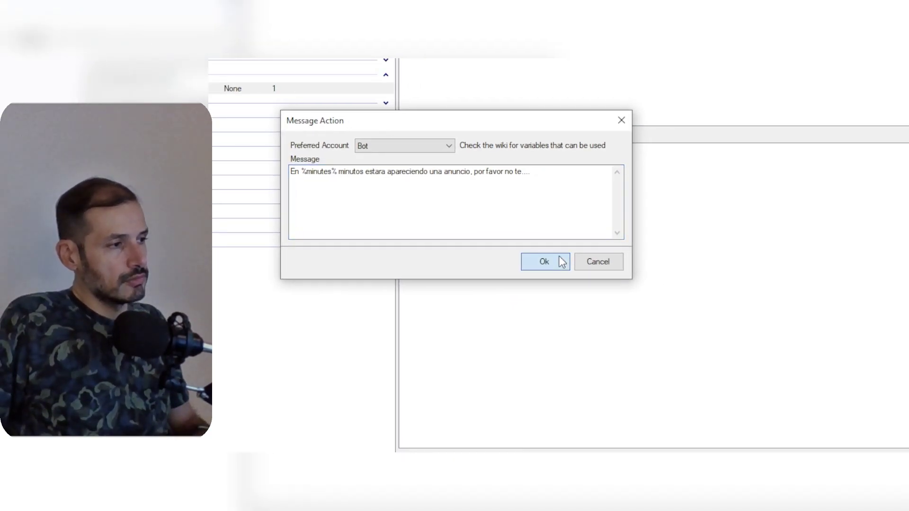
click(759, 337)
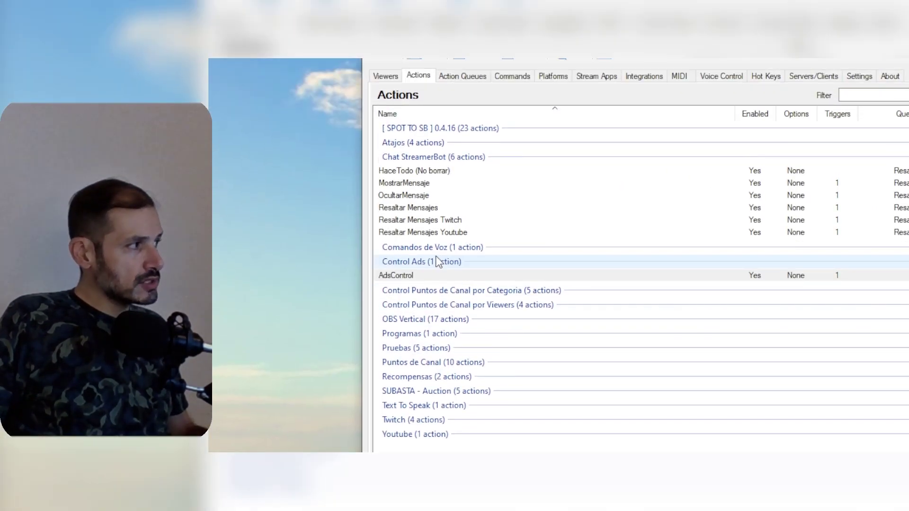
Add a second action named Ads Sonido to the Control Ads group.
right_click(436, 259)
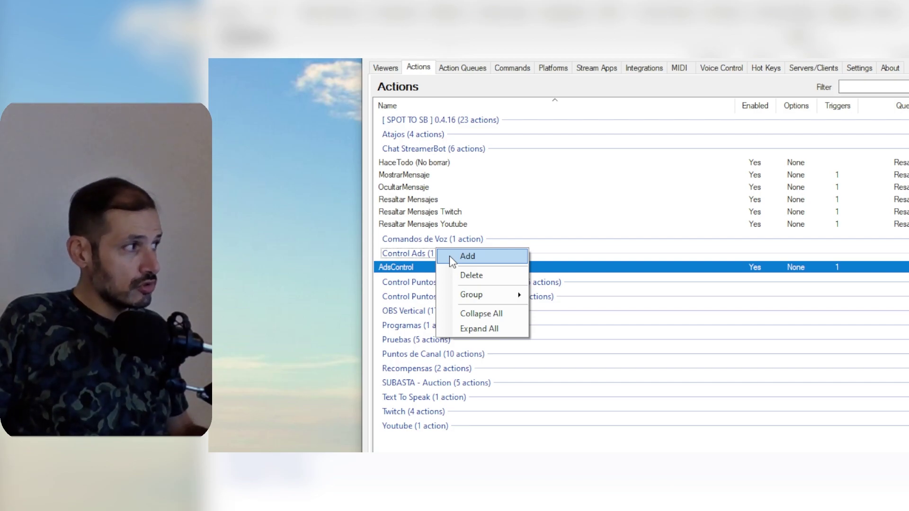
click(467, 256)
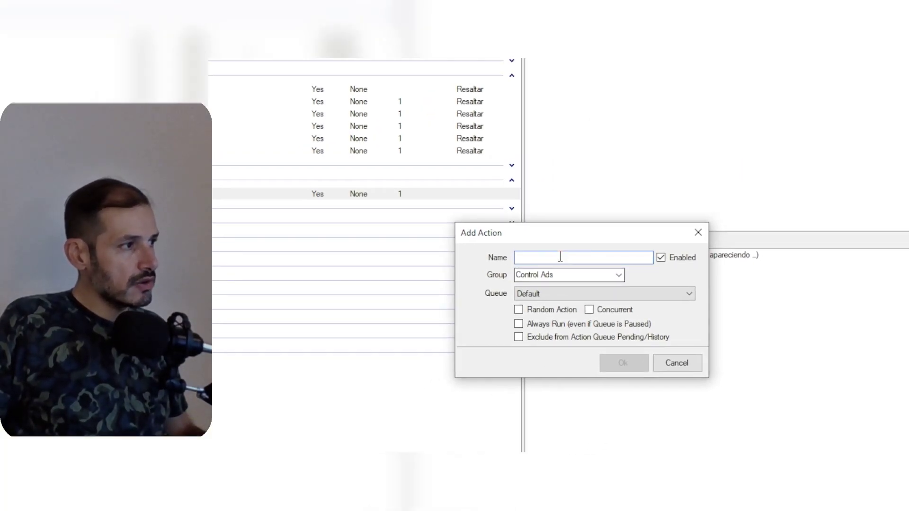
text(Ads Sonido)
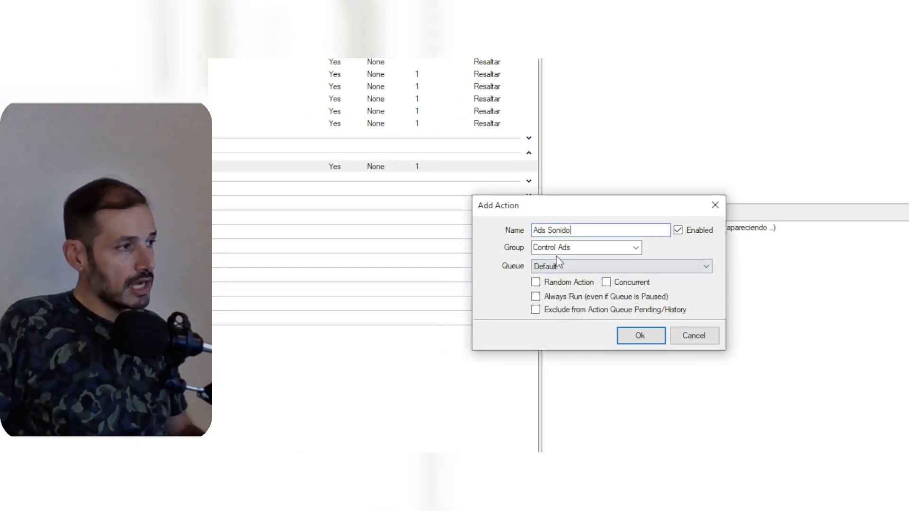
click(643, 336)
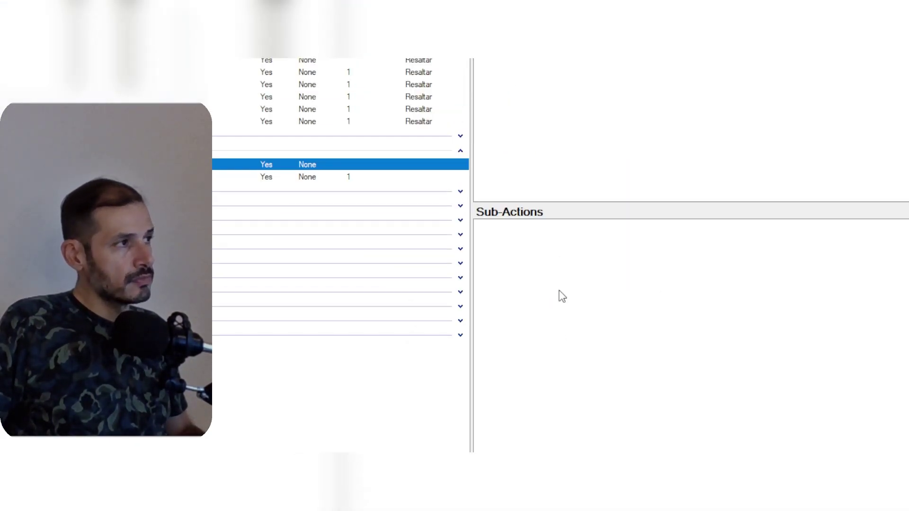
Add a Twitch Ad Mid Roll trigger to the Ads Sonido action.
right_click(565, 57)
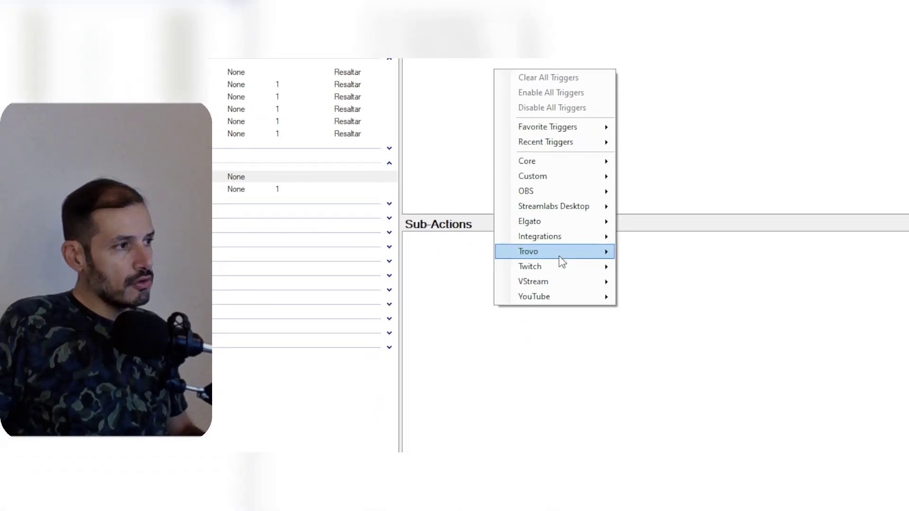
mouse_move(562, 266)
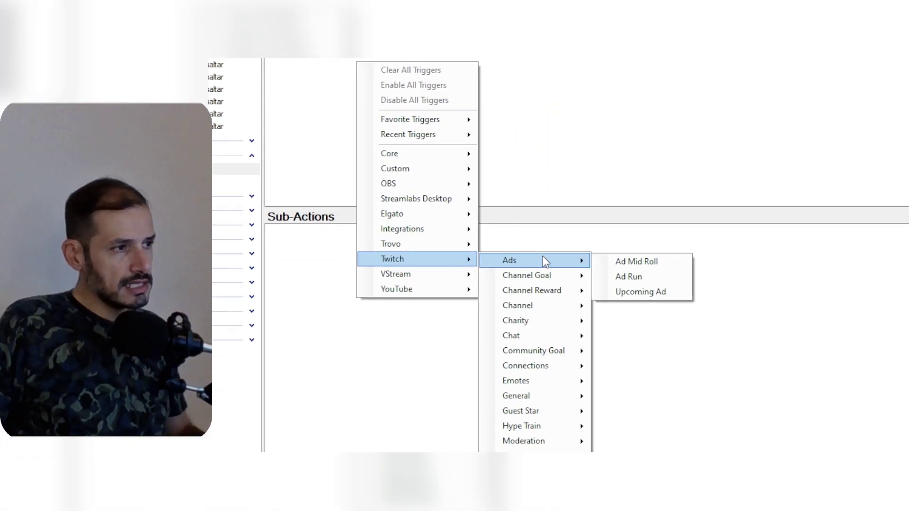
click(669, 261)
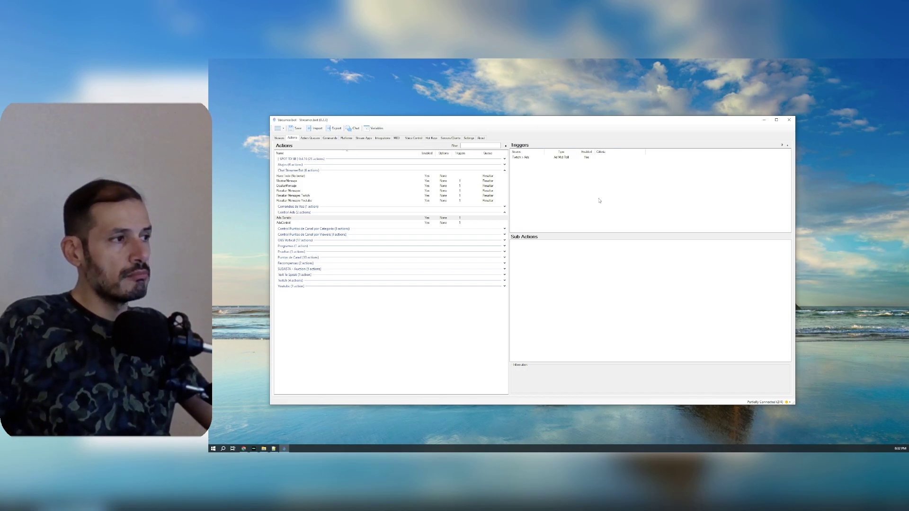
Add a Play Sound sub-action to the Ads Sonido action using the file Bird Food - DJ Freedem.mp3.
right_click(549, 263)
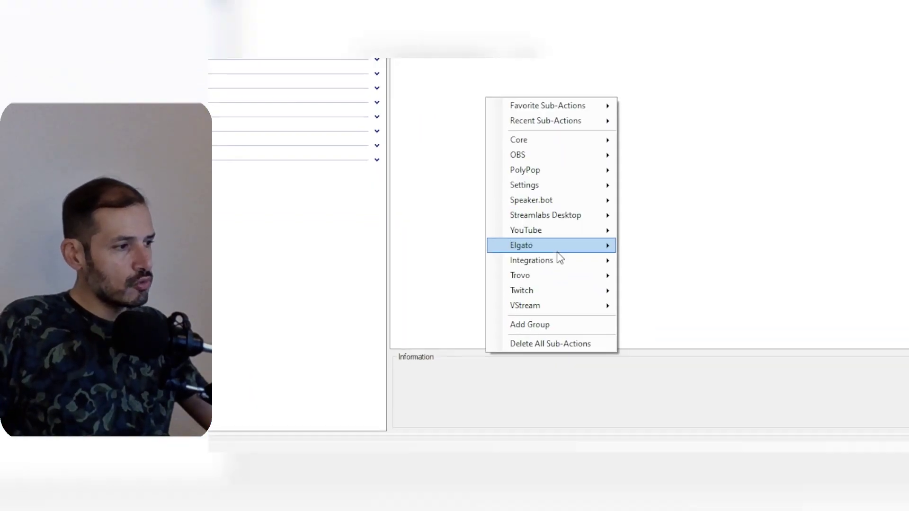
mouse_move(580, 325)
mouse_move(571, 168)
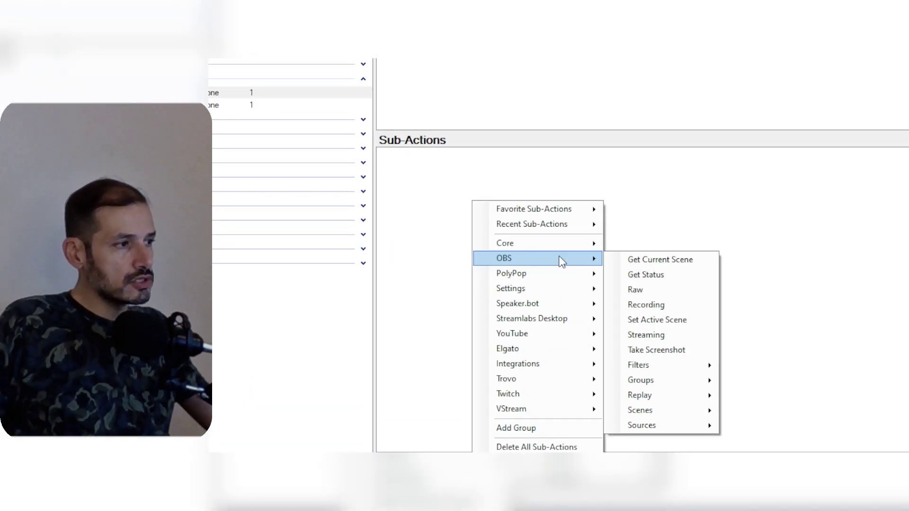
mouse_move(561, 246)
mouse_move(690, 455)
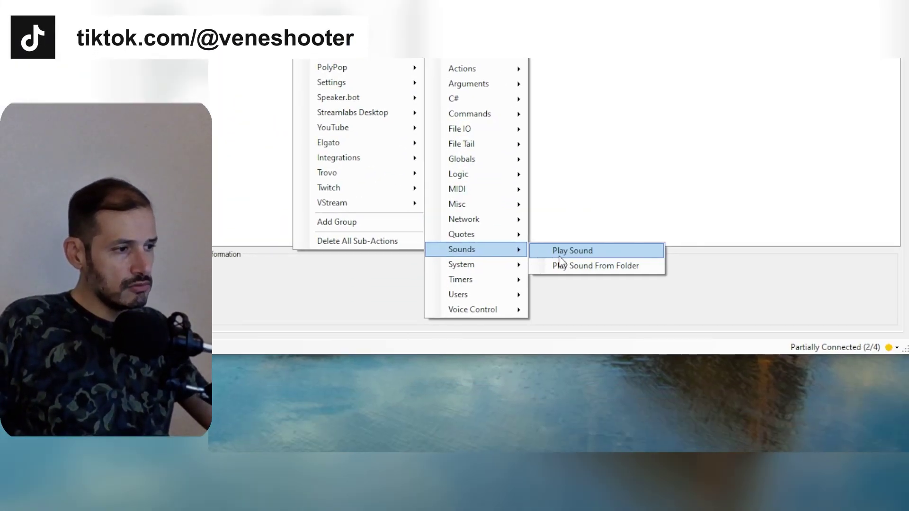
click(560, 256)
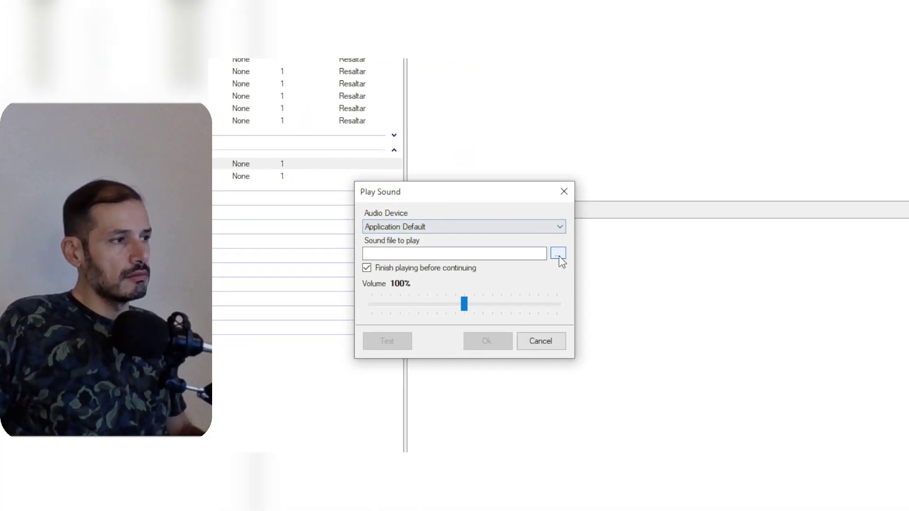
click(559, 257)
click(558, 258)
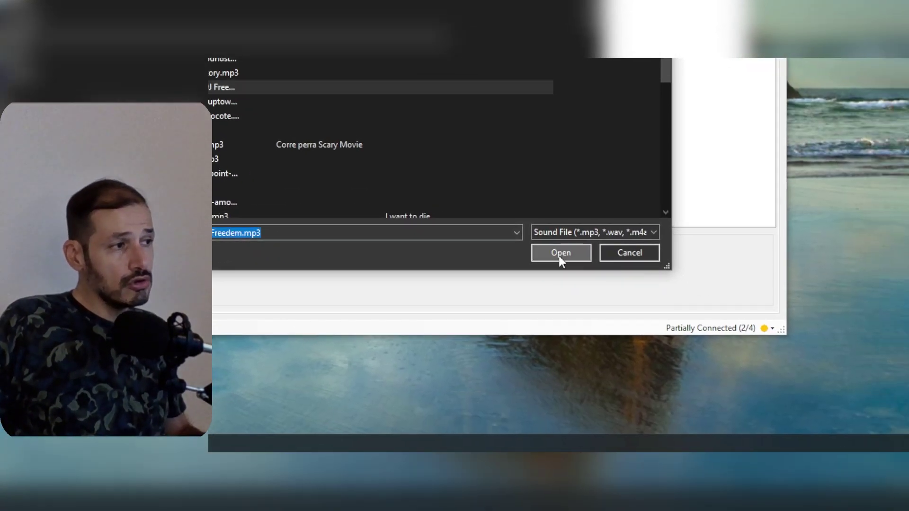
click(738, 322)
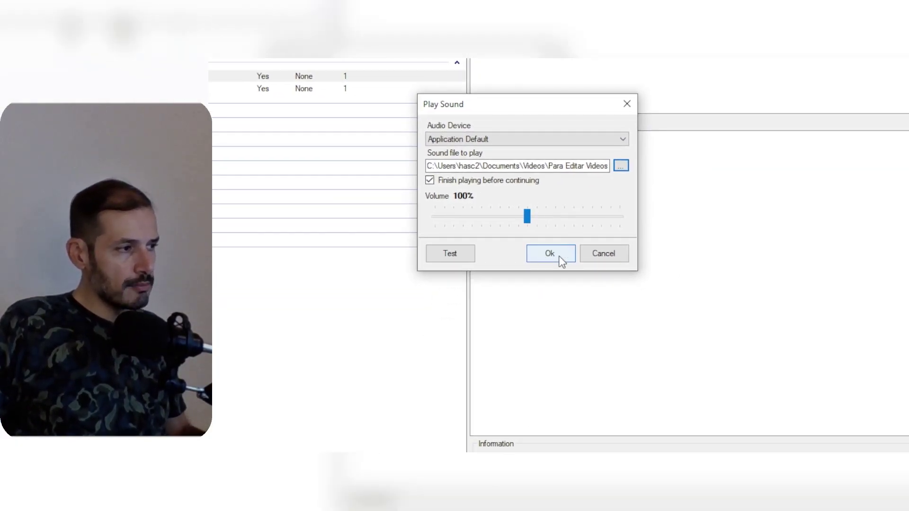
click(550, 255)
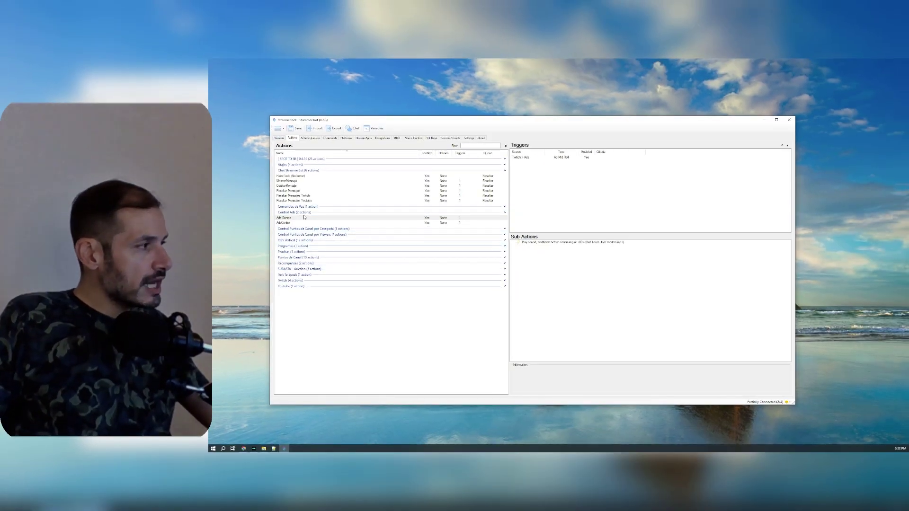
Add a third action named AdsInicio to the Control Ads group.
right_click(305, 216)
click(321, 219)
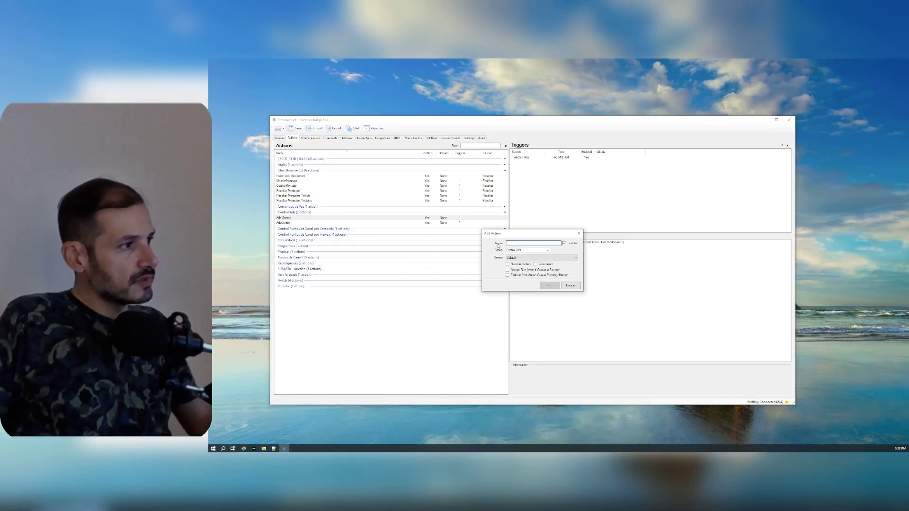
text(AdsInicio)
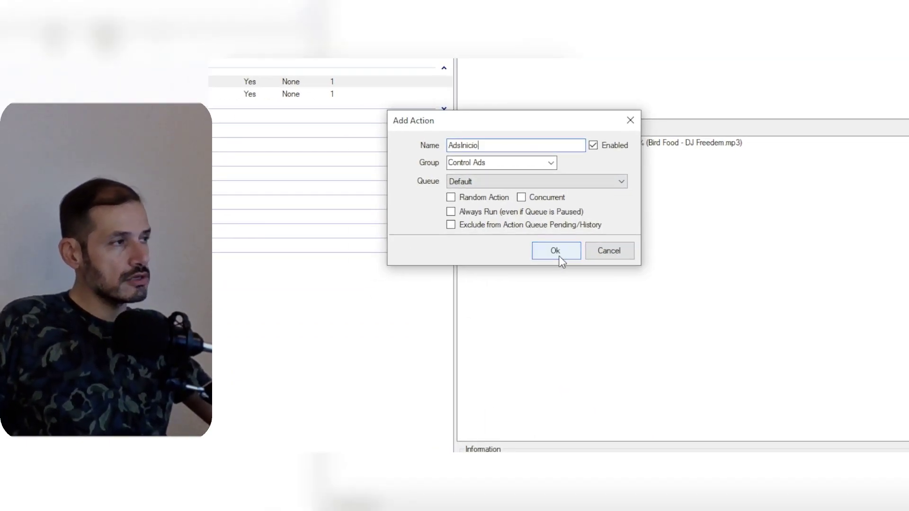
click(556, 251)
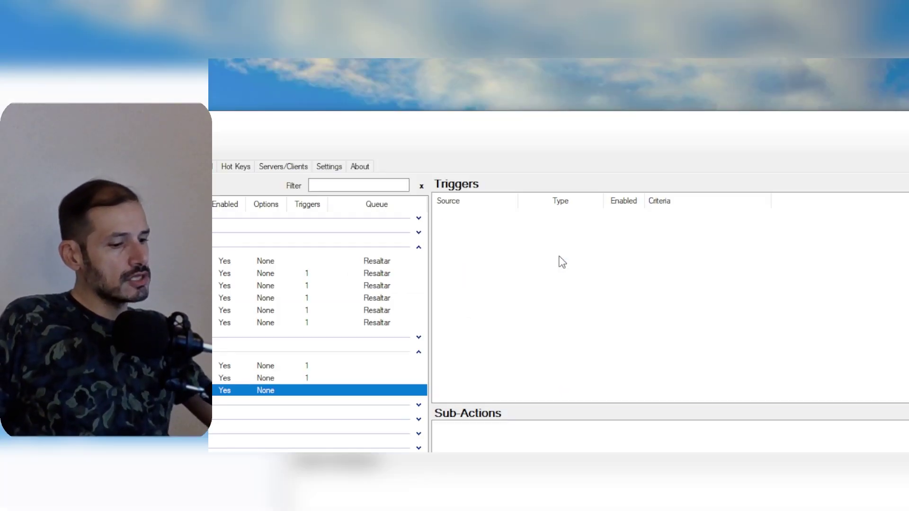
Add a Twitch Ad Run trigger to the AdsInicio action.
right_click(561, 261)
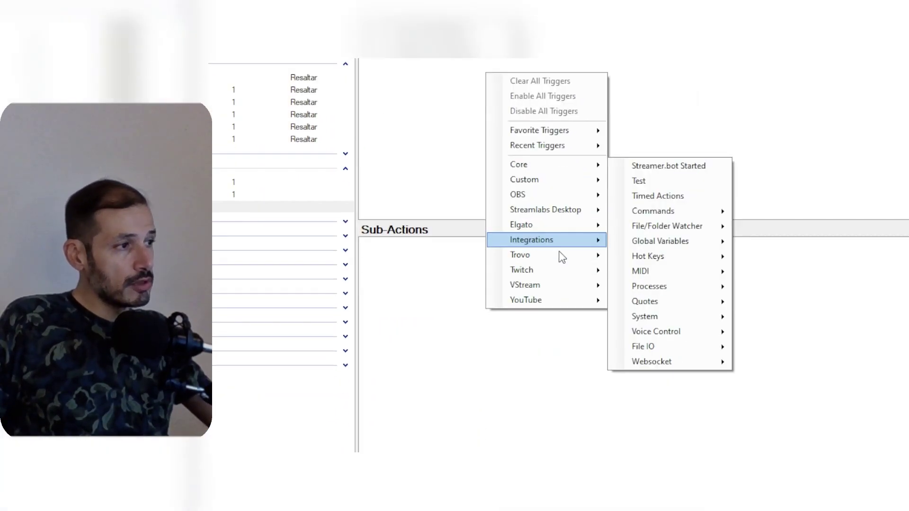
mouse_move(635, 454)
mouse_move(663, 260)
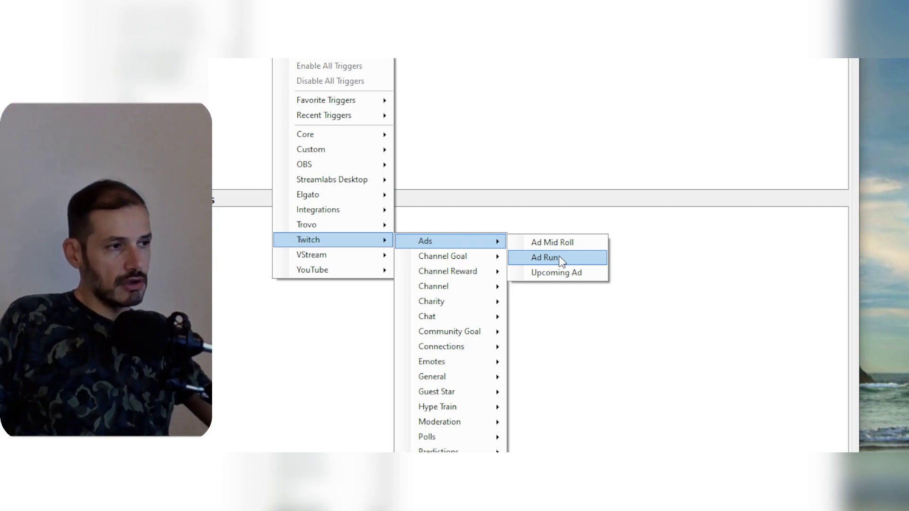
click(549, 258)
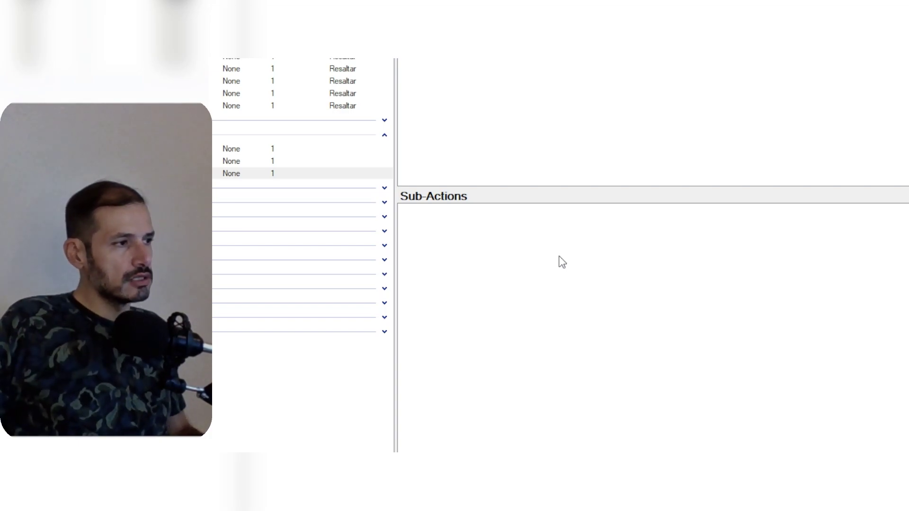
Add a Twitch Create Stream Marker sub-action to AdsInicio with the description "Anuncio Inicio".
right_click(562, 262)
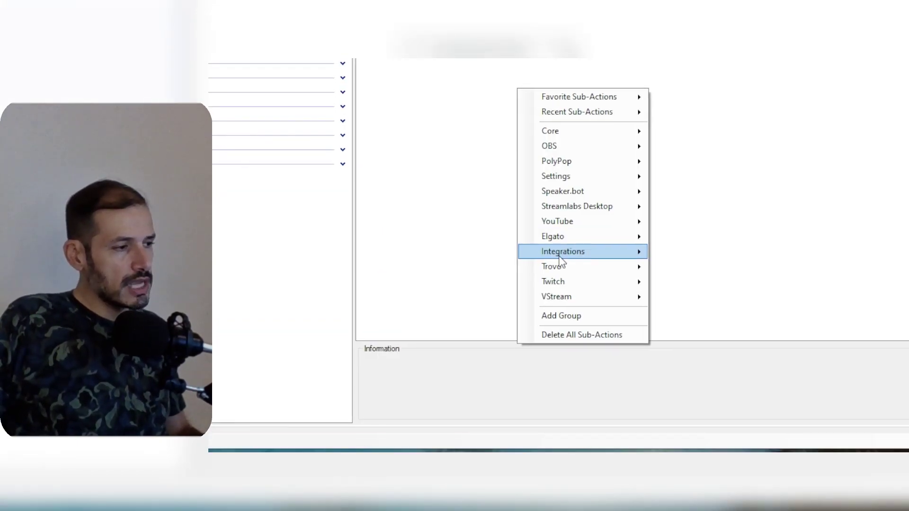
mouse_move(602, 423)
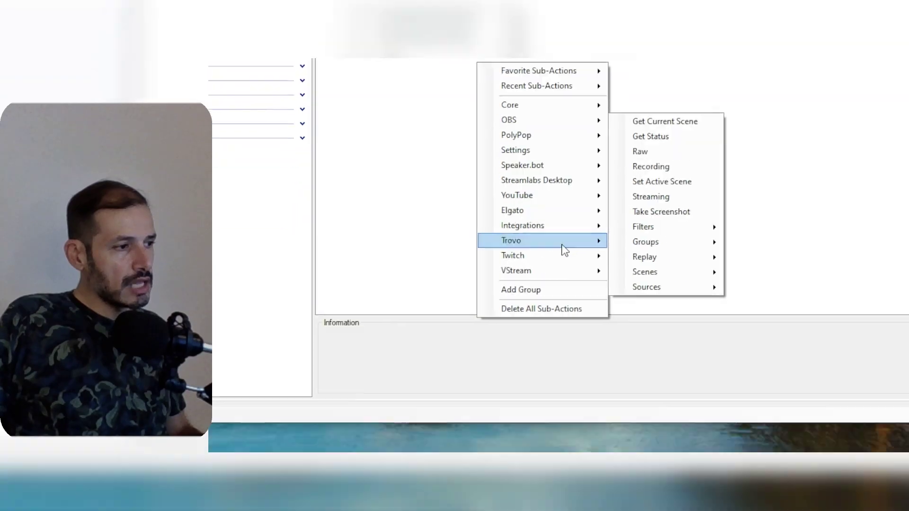
mouse_move(597, 281)
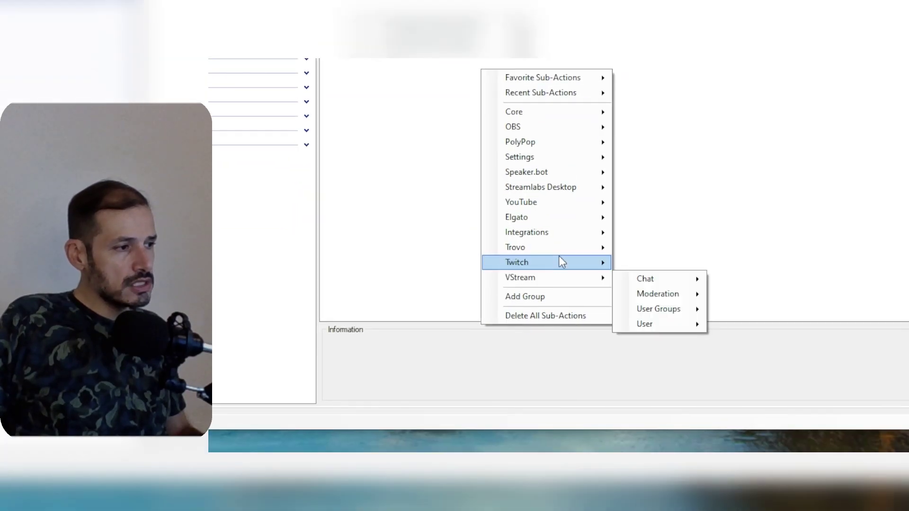
mouse_move(559, 259)
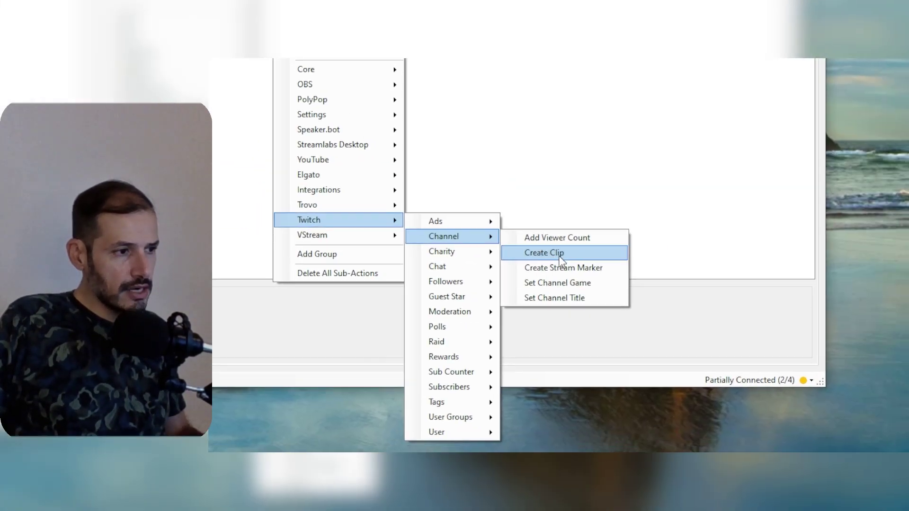
click(561, 260)
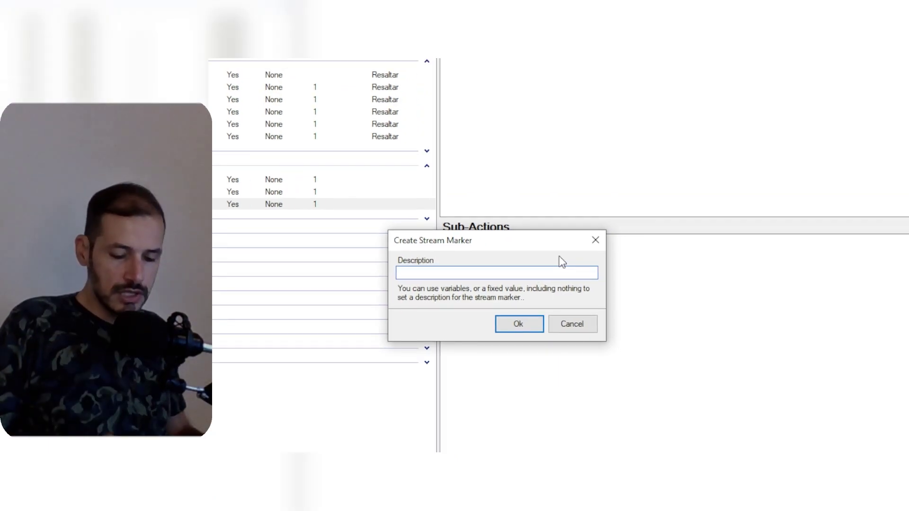
text(Anuncio )
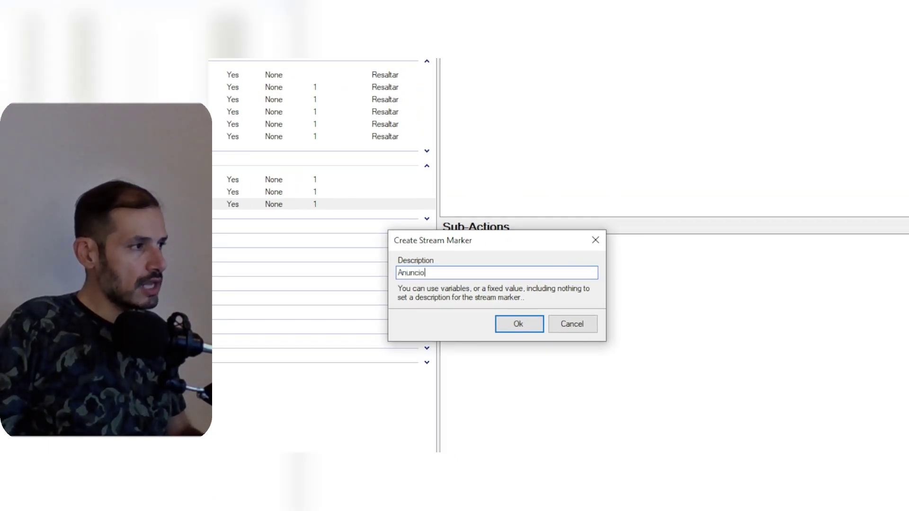
text(Inicio)
key(Return)
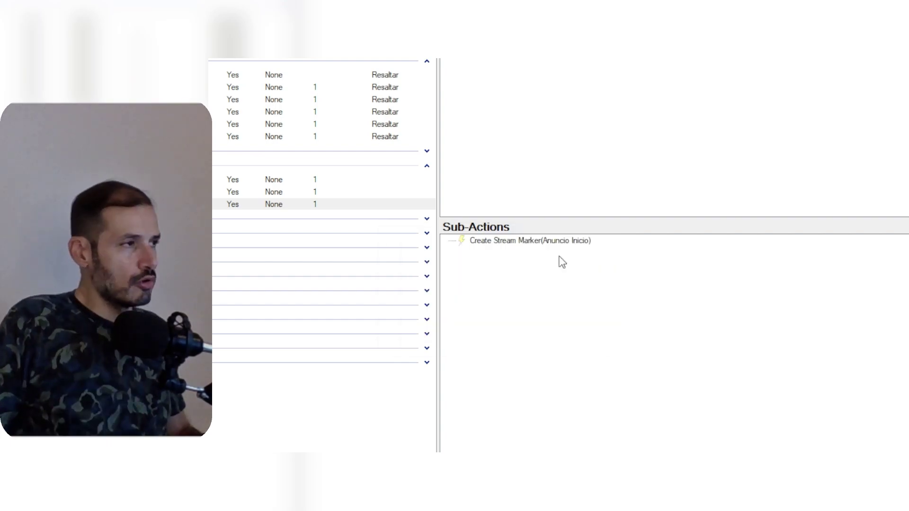
Add a Twitch Send Message to Channel sub-action reading "Este anuncio tendra una duración de %adsLength% segundos.".
right_click(561, 262)
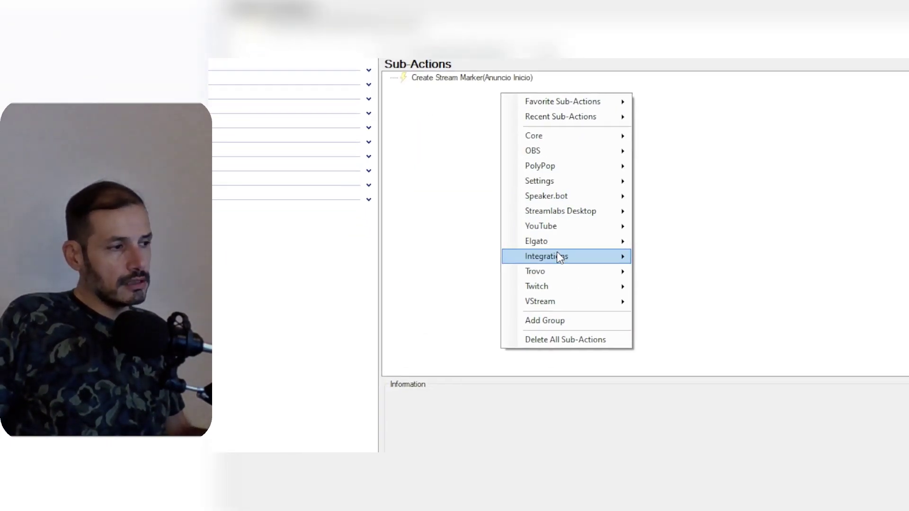
mouse_move(615, 449)
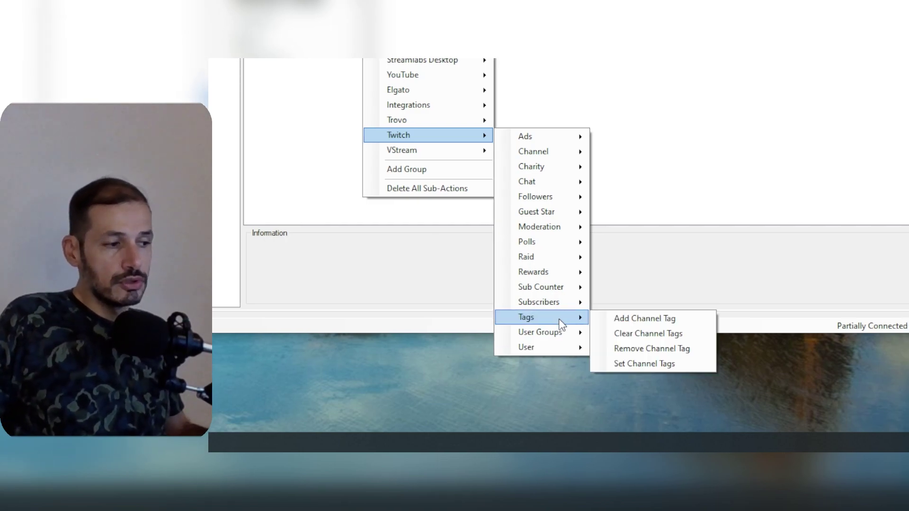
mouse_move(575, 303)
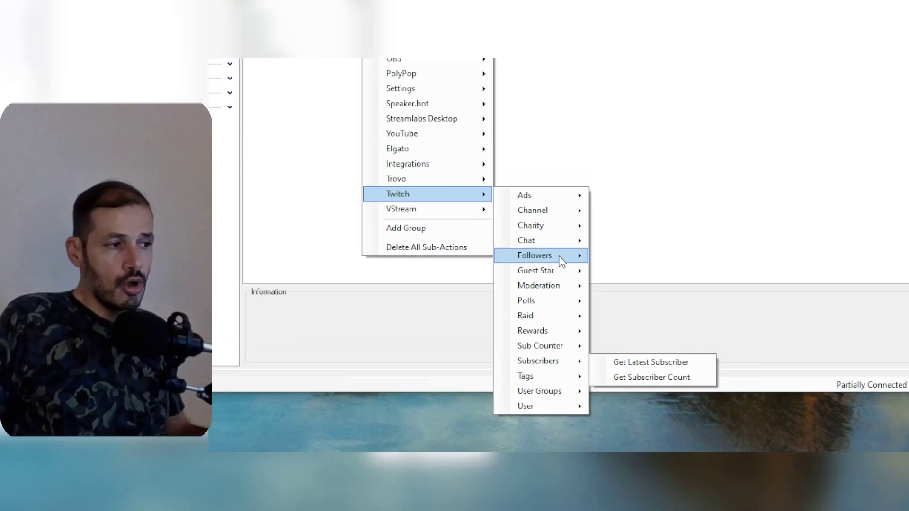
mouse_move(552, 184)
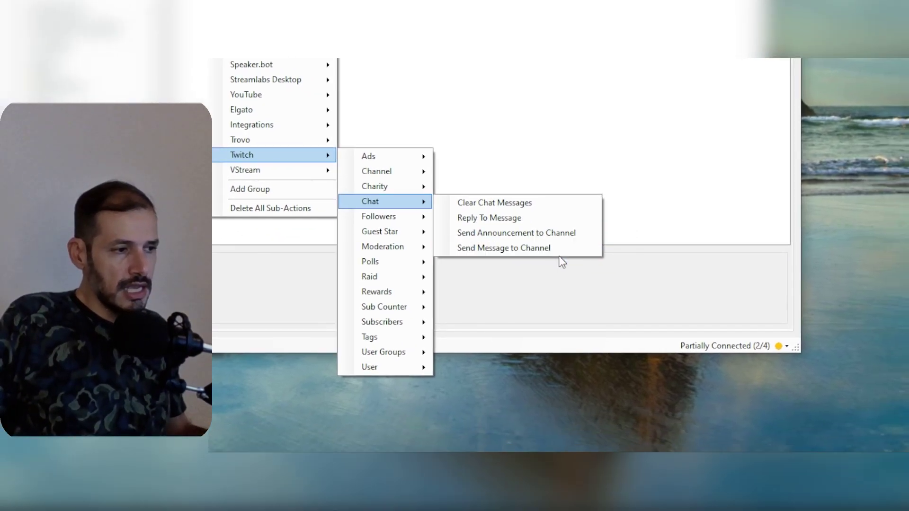
click(560, 258)
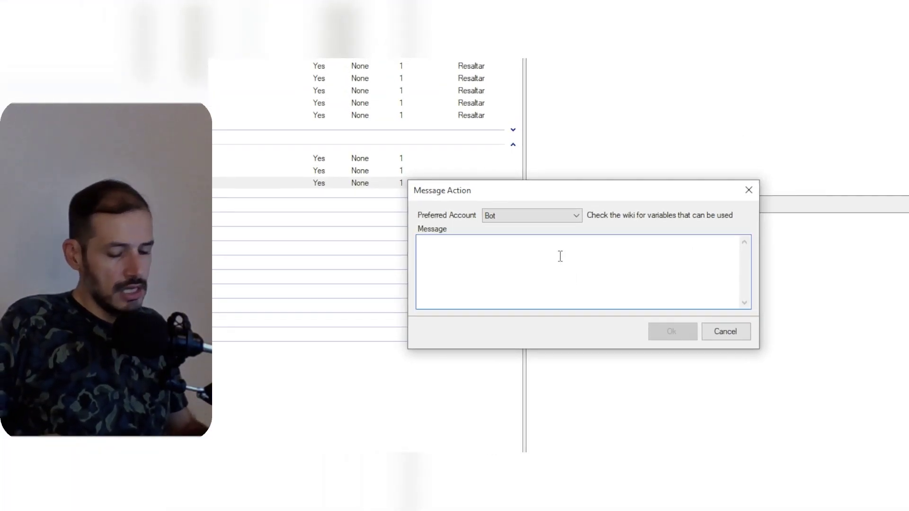
text(Este anuncio )
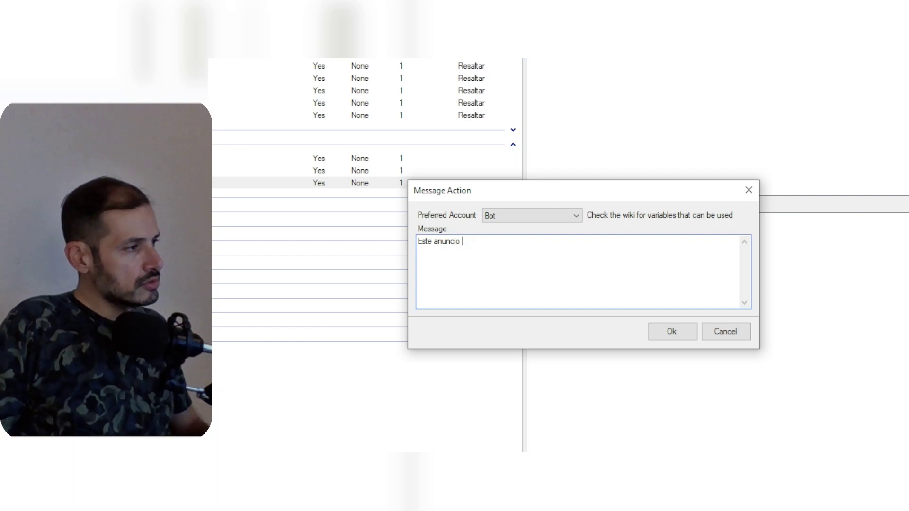
text(tendra una dur)
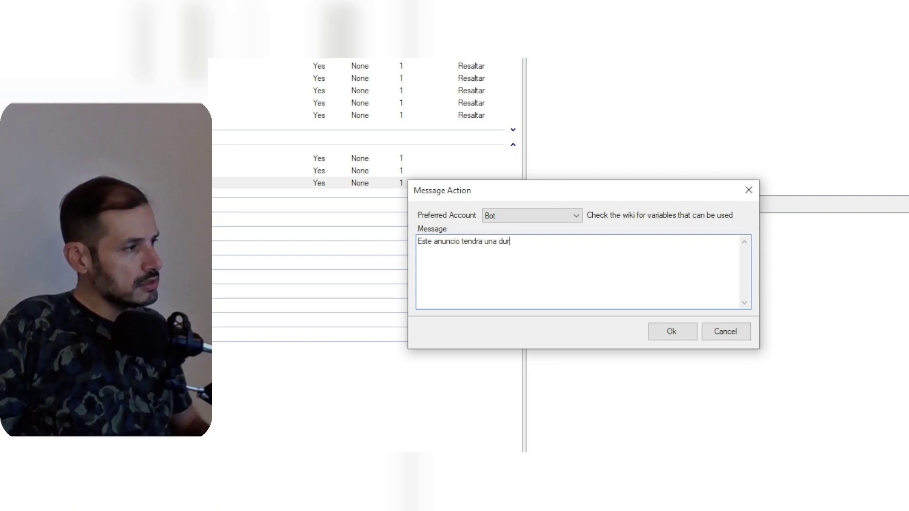
text(ación de %)
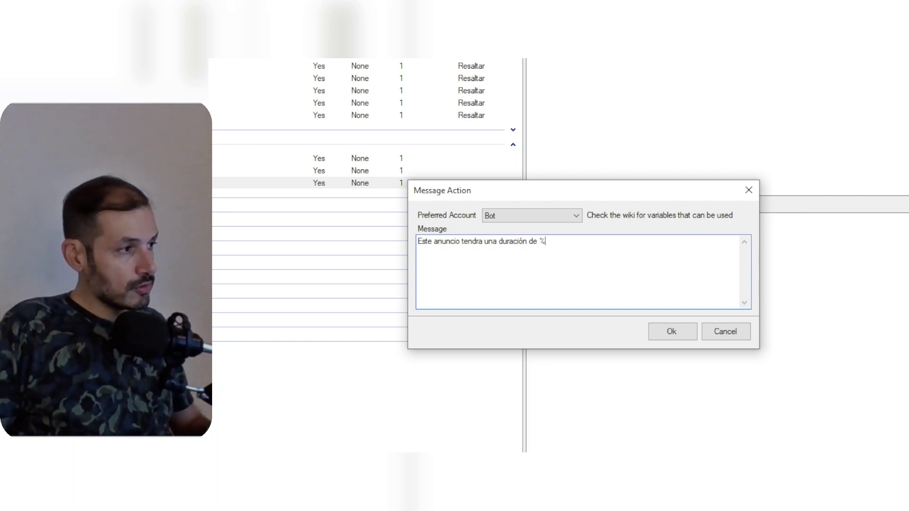
text(adsLenght%)
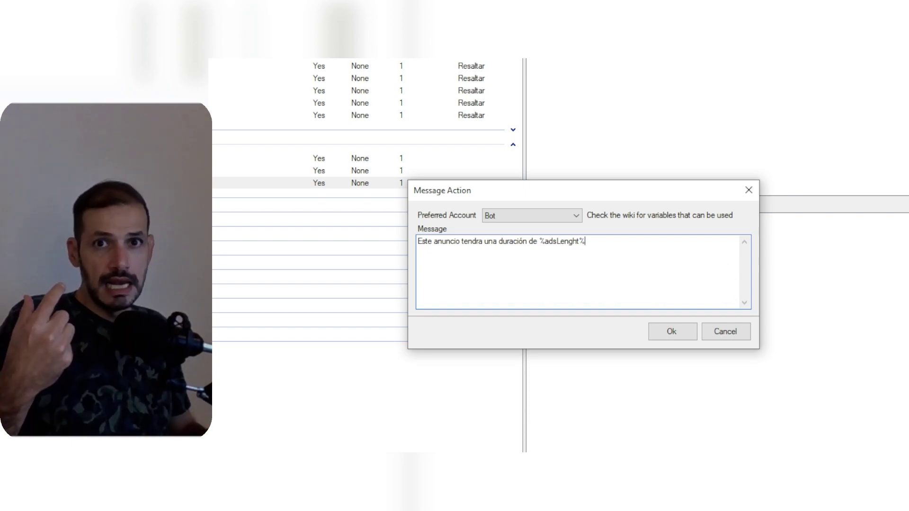
key(BackSpace)
key(BackSpace)
key(BackSpace)
text(th%)
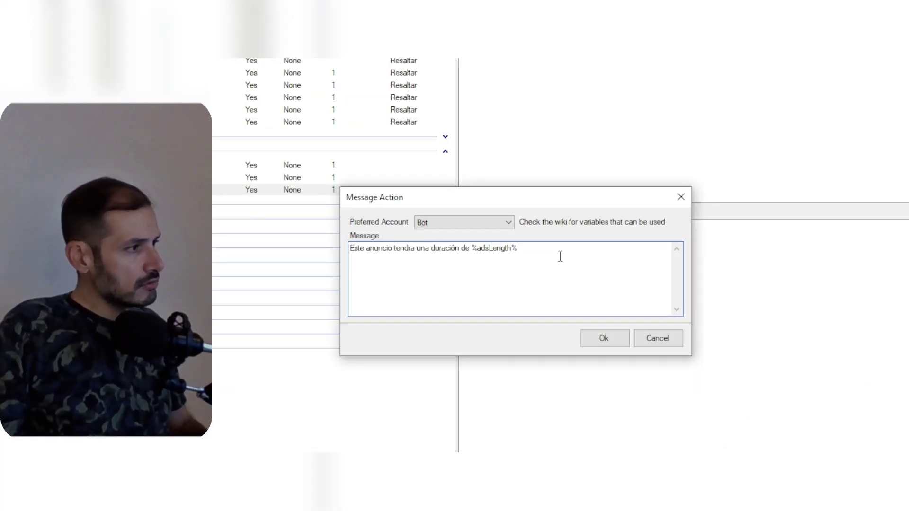
text( segundos.)
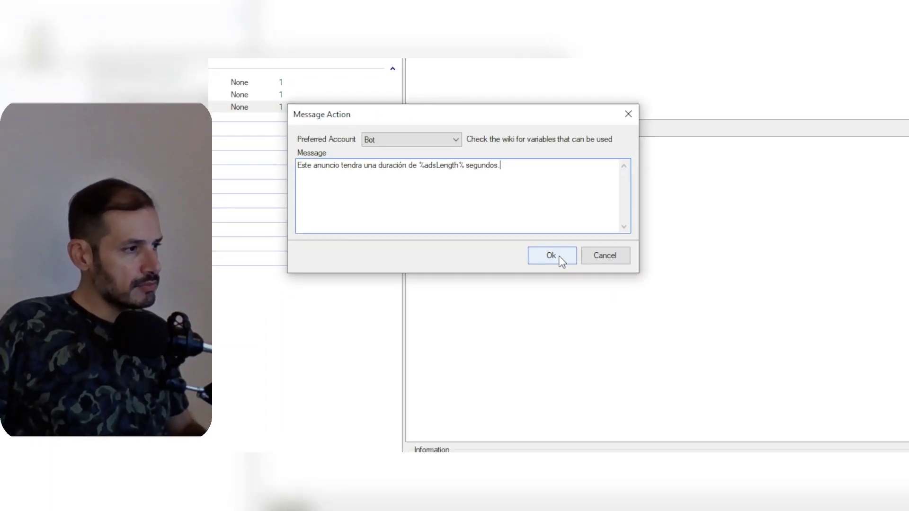
click(604, 338)
Add a Core Delay sub-action to AdsInicio with its delay set to the variable %adsLength%.
right_click(618, 316)
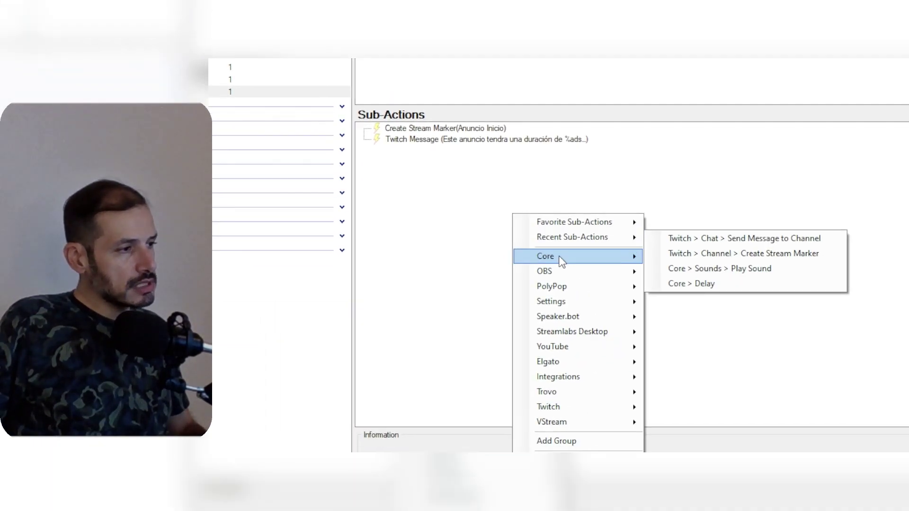
mouse_move(619, 299)
click(657, 253)
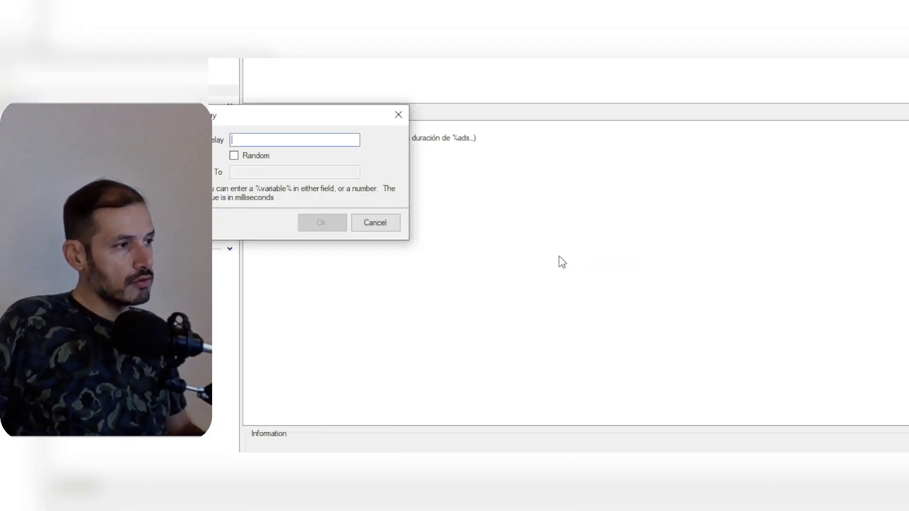
text(%adsLength)
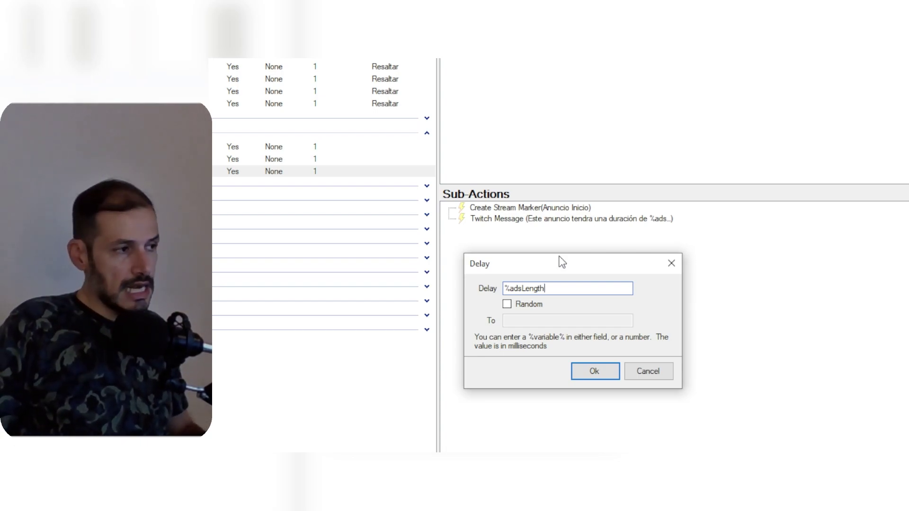
text(%)
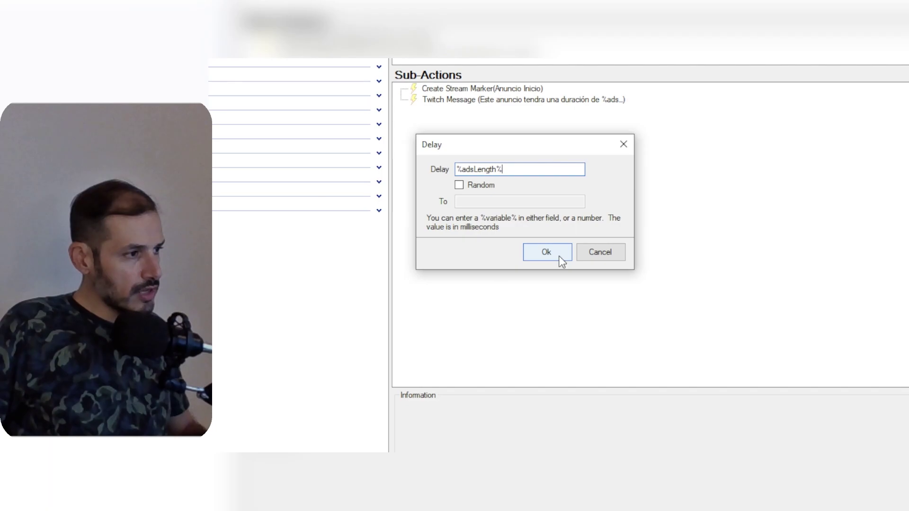
click(597, 372)
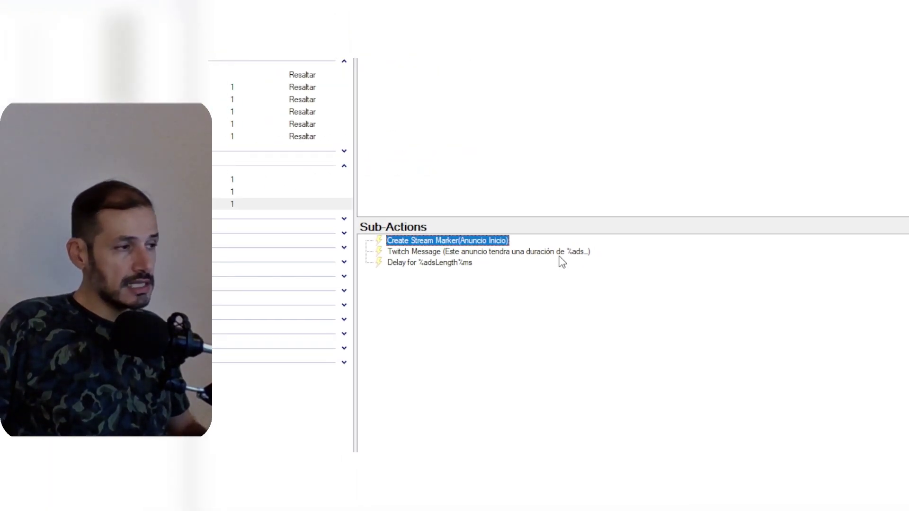
Add a Play Sound sub-action to AdsInicio that plays double-kill.mp3 at 100% volume and finishes playing before continuing.
right_click(503, 284)
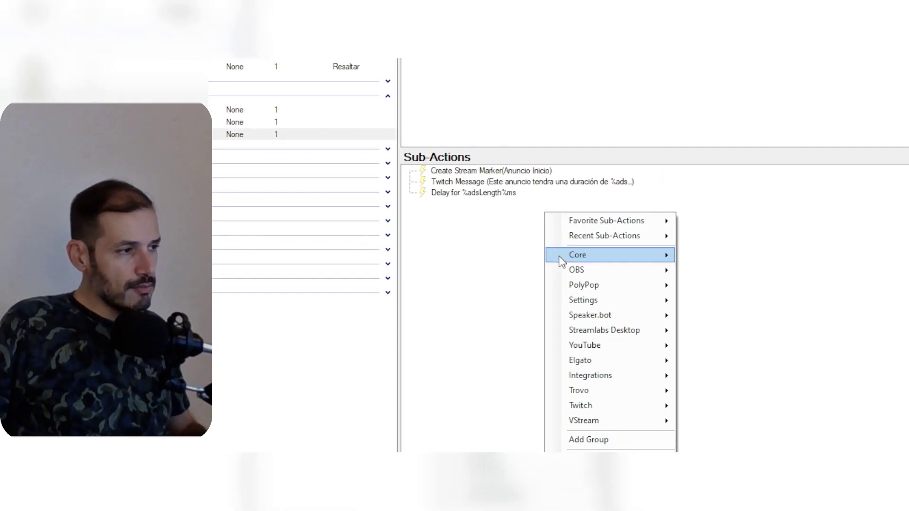
mouse_move(561, 261)
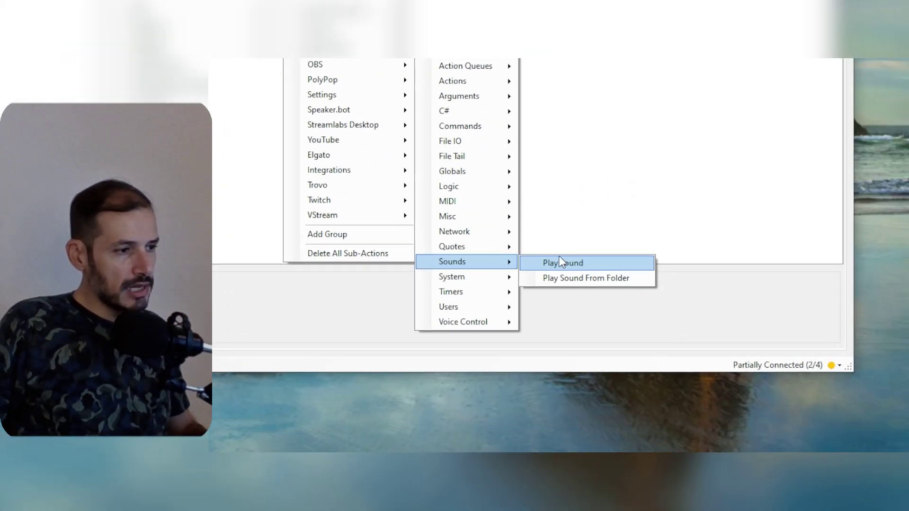
click(663, 261)
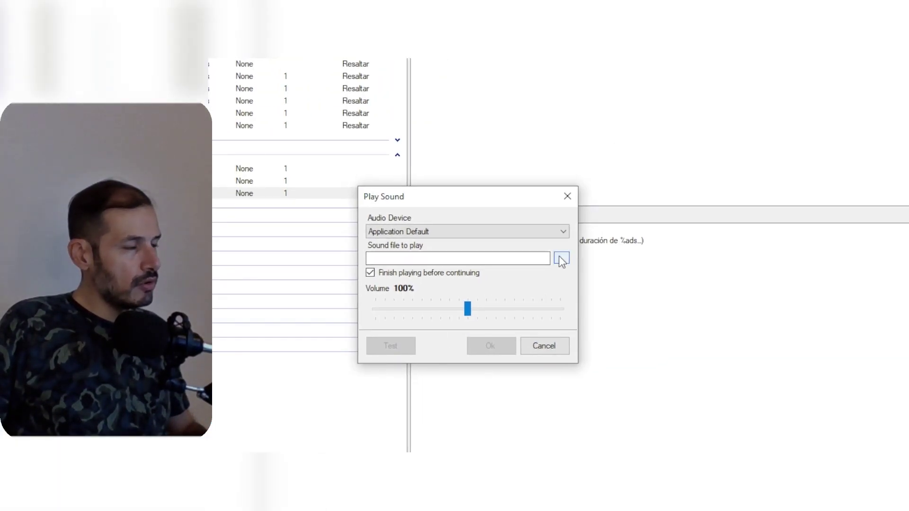
click(562, 259)
click(518, 249)
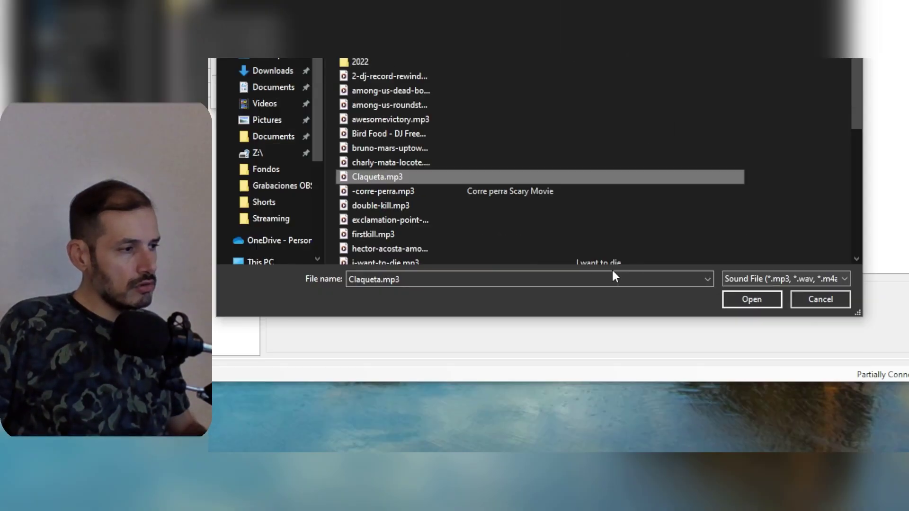
click(380, 205)
click(757, 303)
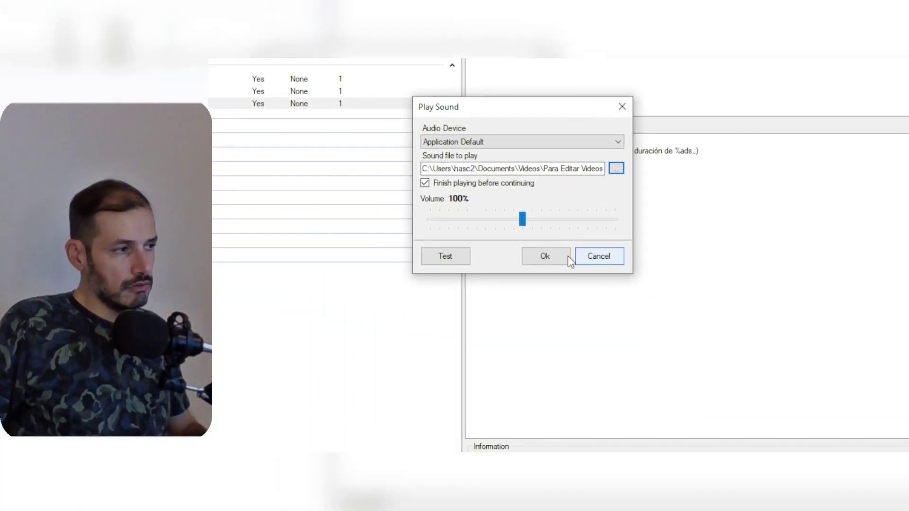
click(567, 258)
Add a Twitch Send Message to Channel sub-action from the Bot account reading "El anuncio se termino. Bienvenidos de nuevo".
right_click(561, 261)
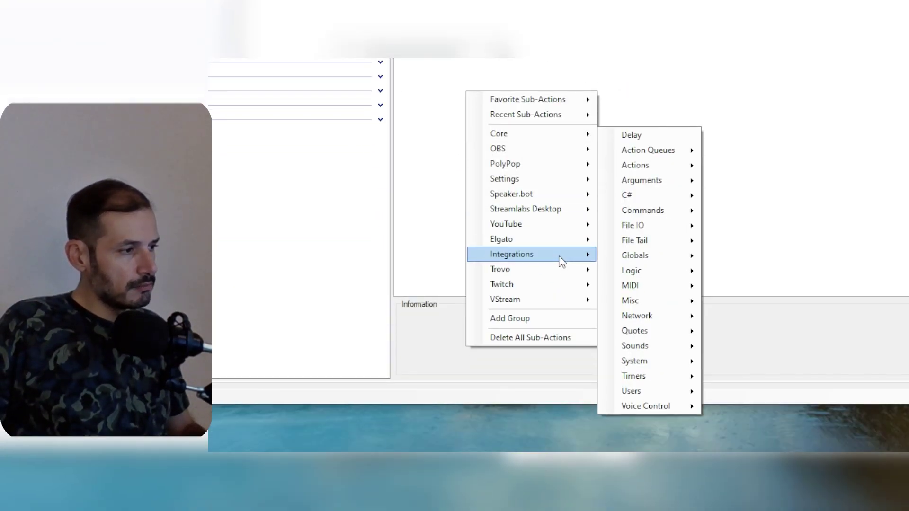
mouse_move(559, 285)
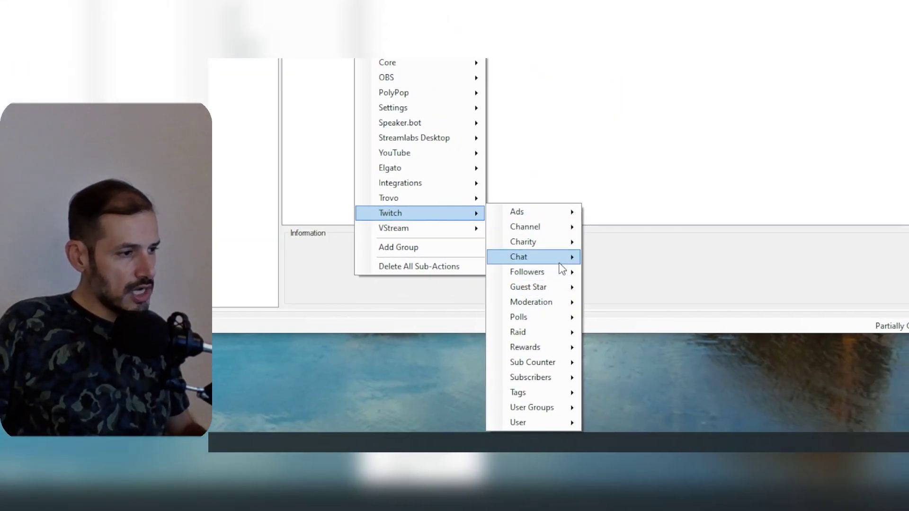
mouse_move(670, 298)
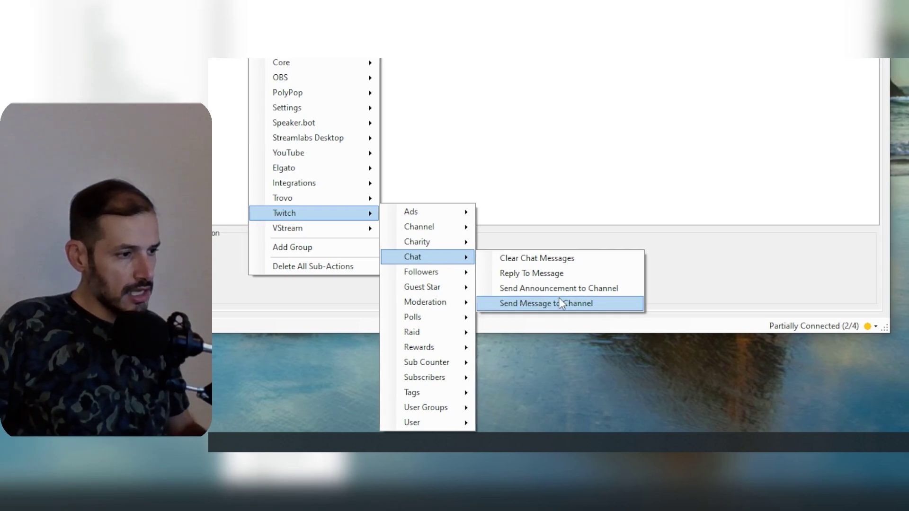
click(560, 303)
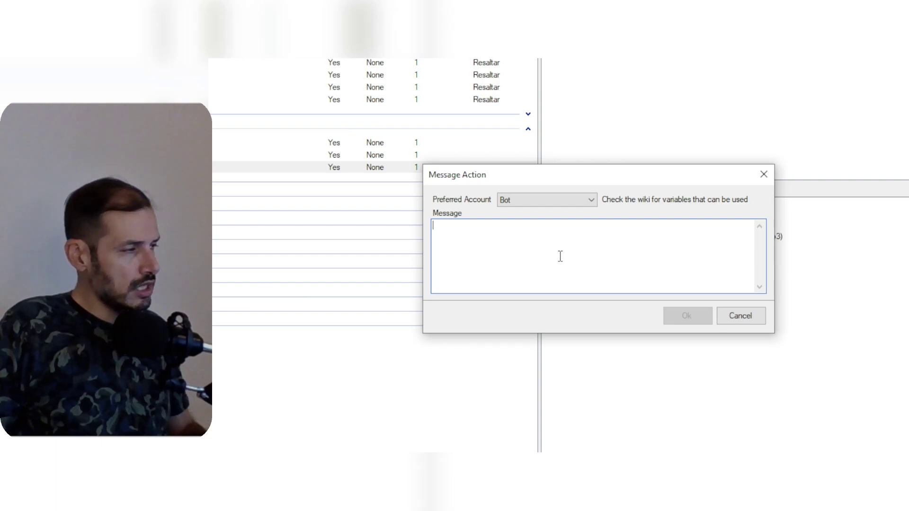
text(El anuncio d)
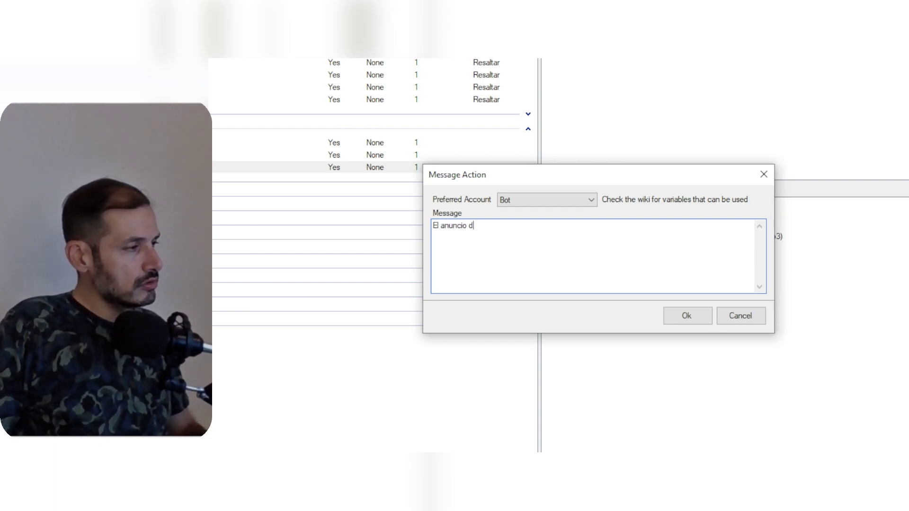
key(BackSpace)
text(se termino)
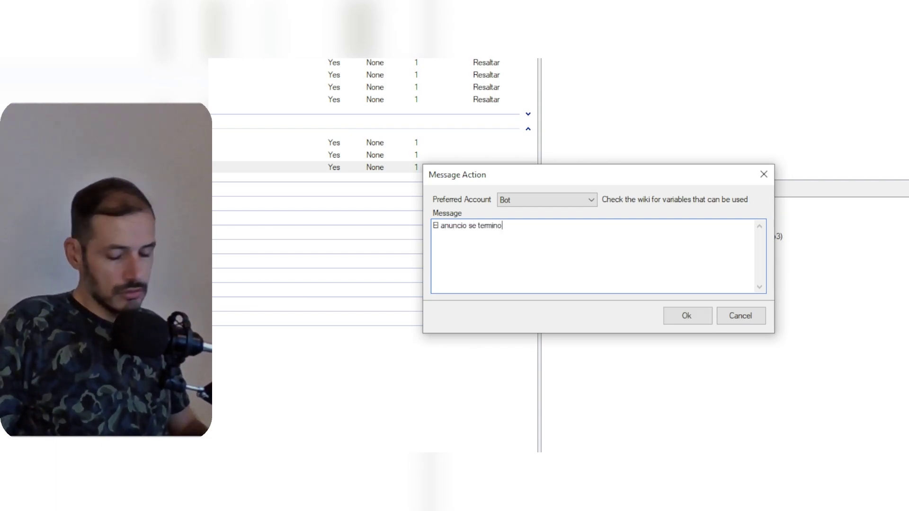
text(. Bienvenidos de nuevo al)
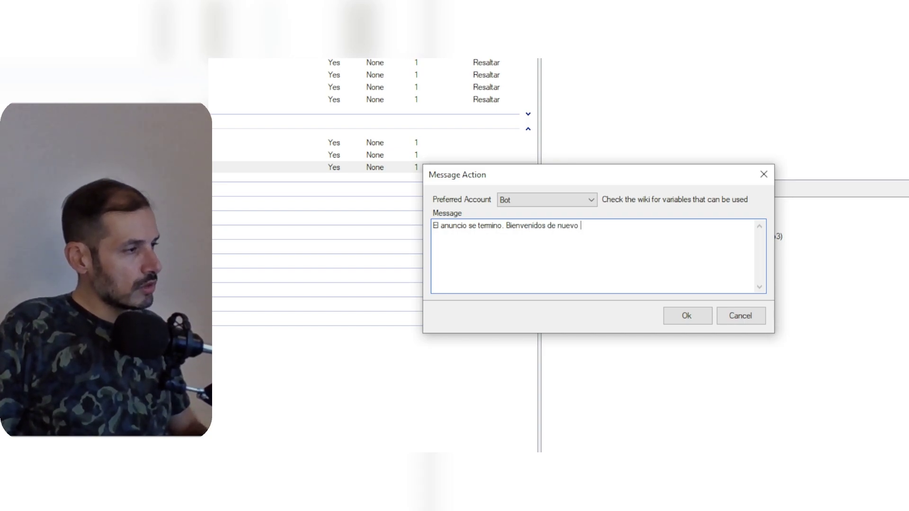
key(BackSpace)
key(BackSpace)
click(689, 317)
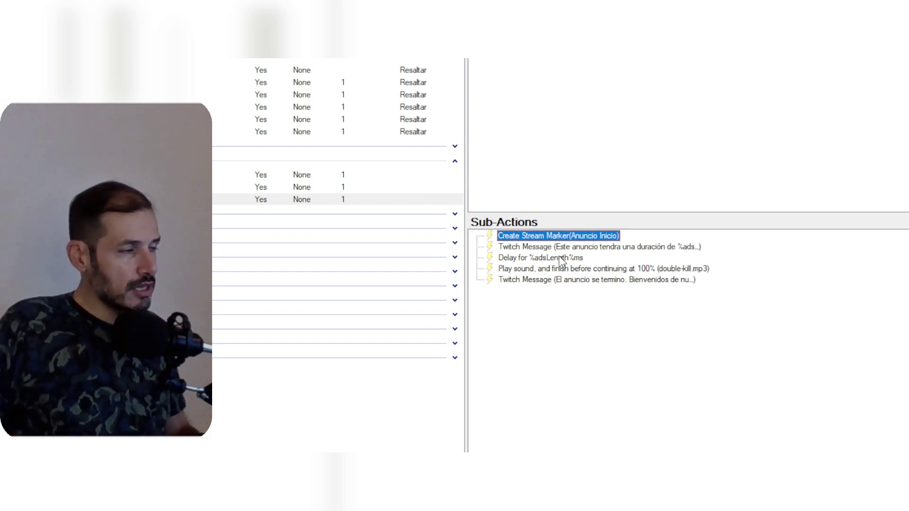
Change the Delay sub-action's value to %adsLengthMS% so the wait uses the ad length in milliseconds.
double_click(561, 262)
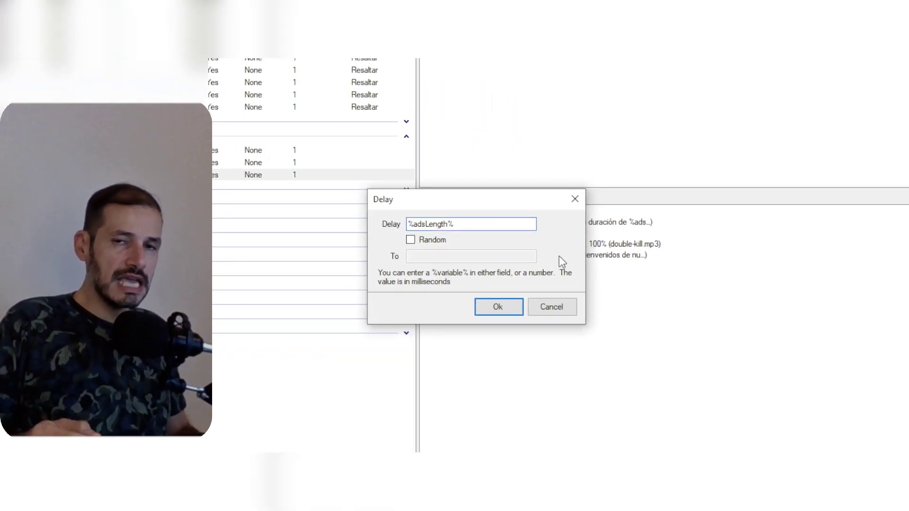
text(MS)
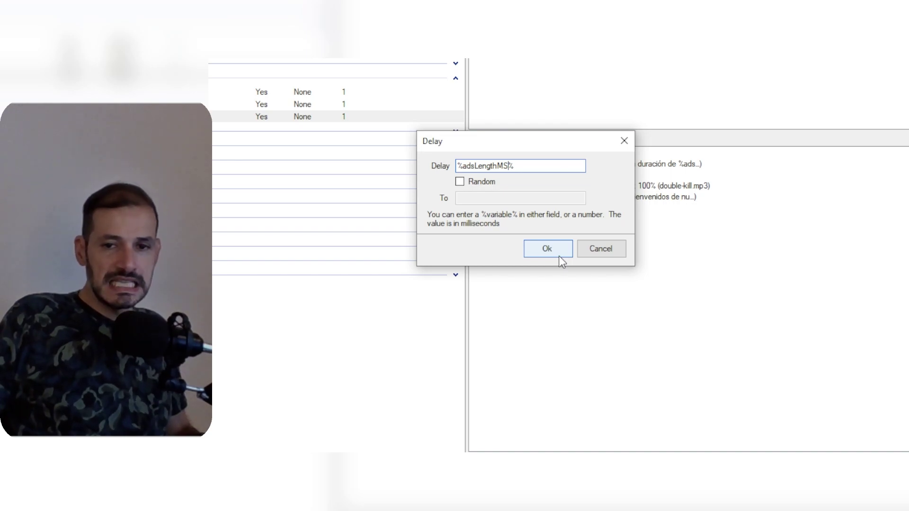
click(560, 255)
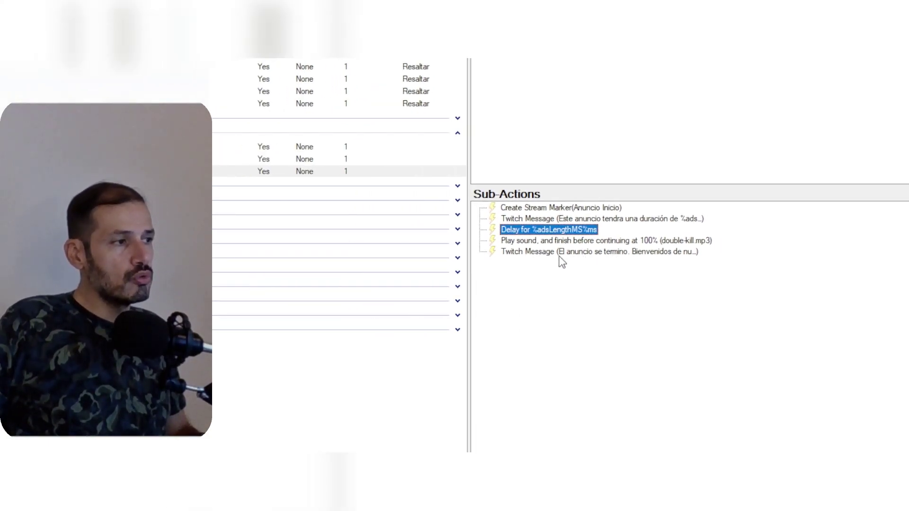
Add a second Twitch Create Stream Marker sub-action after the closing chat message in AdsInicio.
right_click(726, 277)
mouse_move(790, 344)
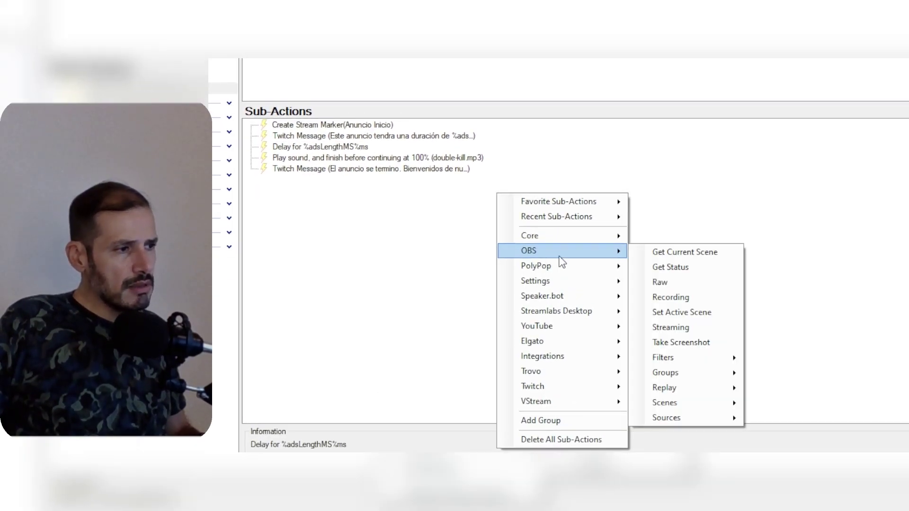
mouse_move(560, 387)
mouse_move(685, 403)
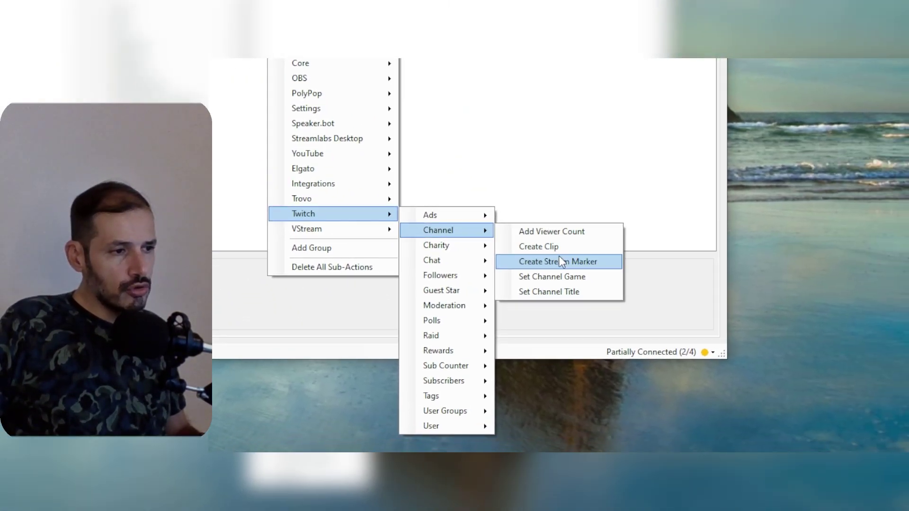
click(661, 289)
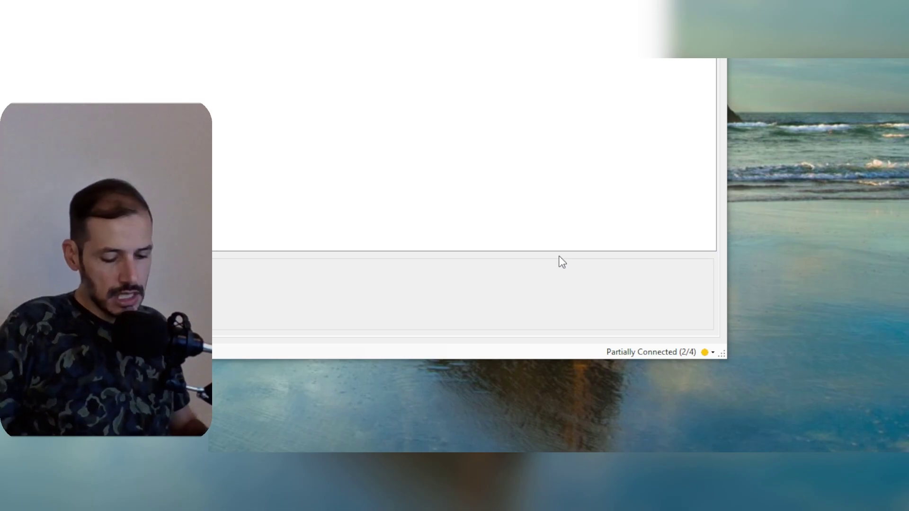